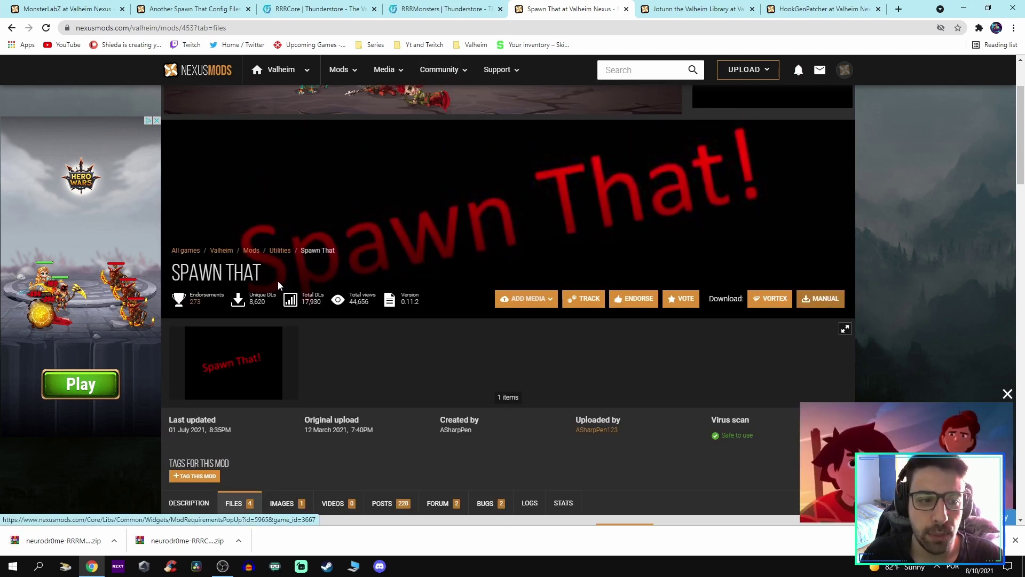
# Step: Download the Spawn That mod manually with the slow (free) download option
pyautogui.click(801, 303)
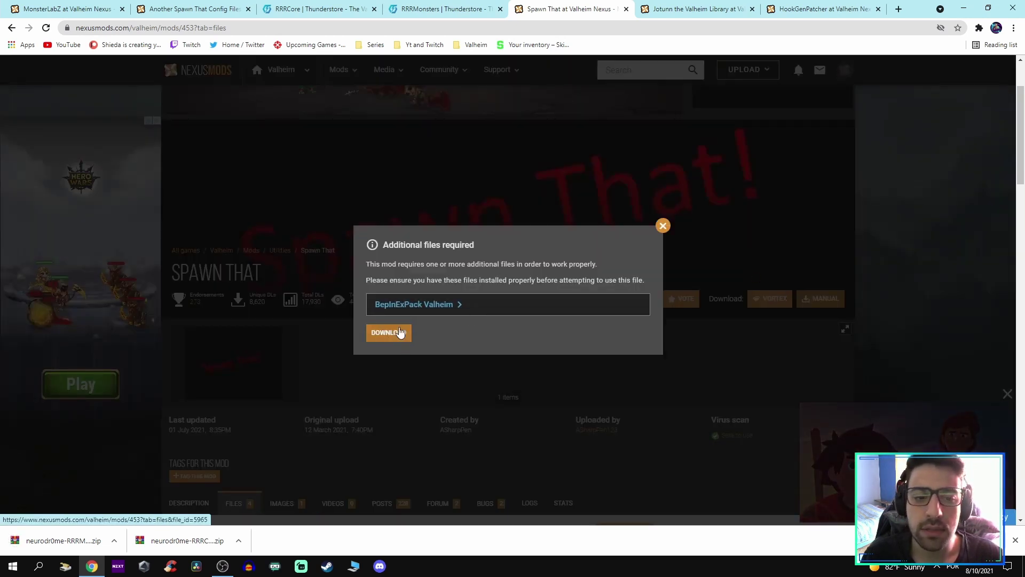
pyautogui.click(405, 345)
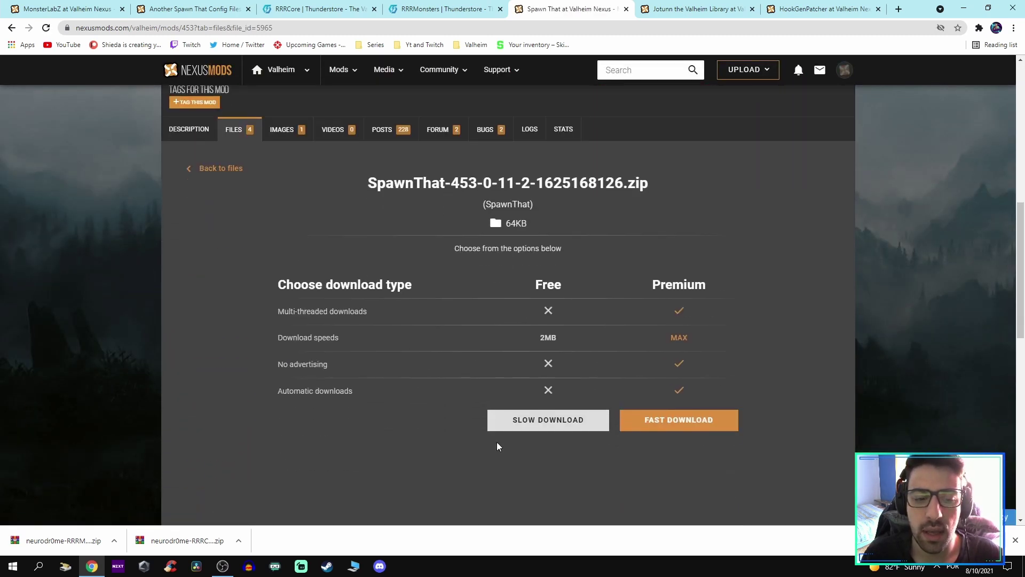
pyautogui.click(550, 420)
# Step: Examine the Jotunn the Valheim Library and HookGenPatcher mod pages, including the additional files Jotunn's manual download requires
pyautogui.click(673, 14)
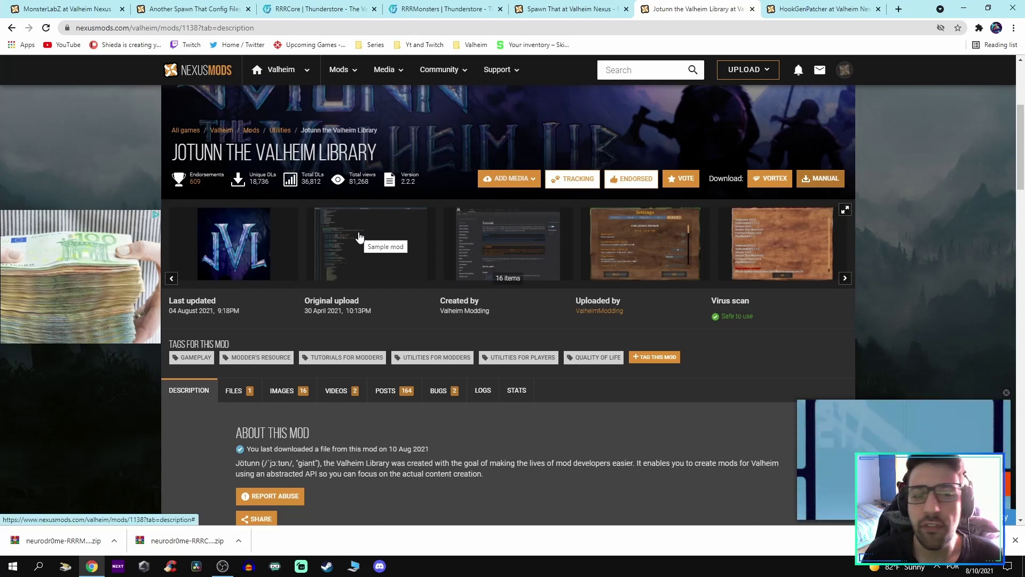
pyautogui.hotkey('ctrl', 'Tab')
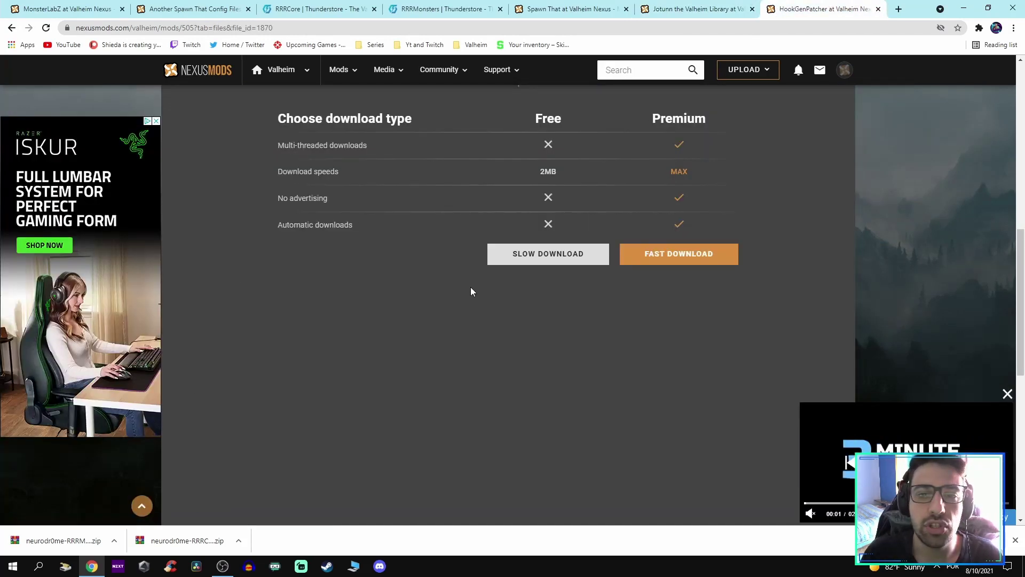
pyautogui.scroll(9, 447, 286)
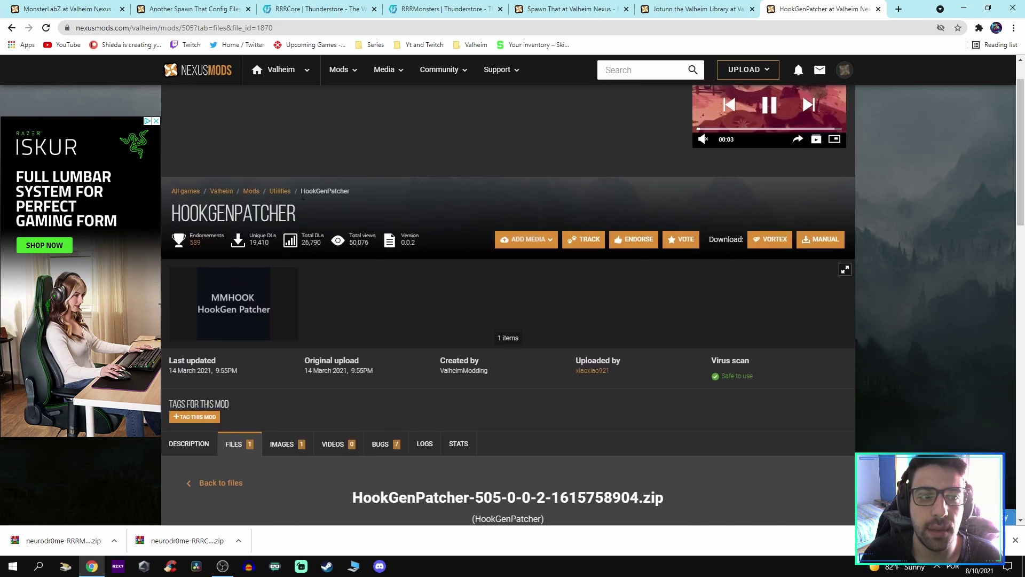
pyautogui.moveTo(300, 213); pyautogui.dragTo(169, 214)
pyautogui.hotkey('ctrl', 'shift', 'Tab')
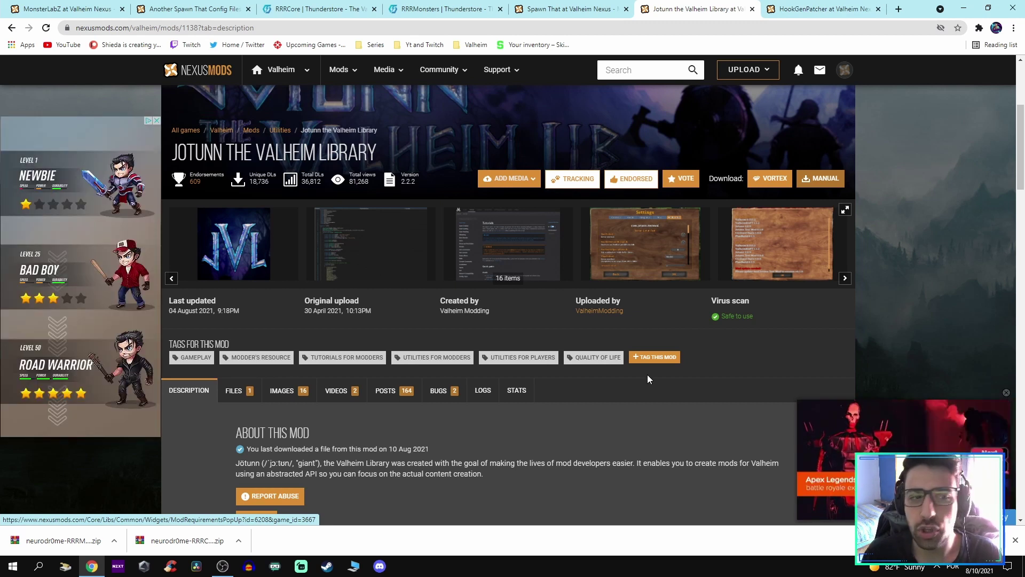
pyautogui.click(819, 180)
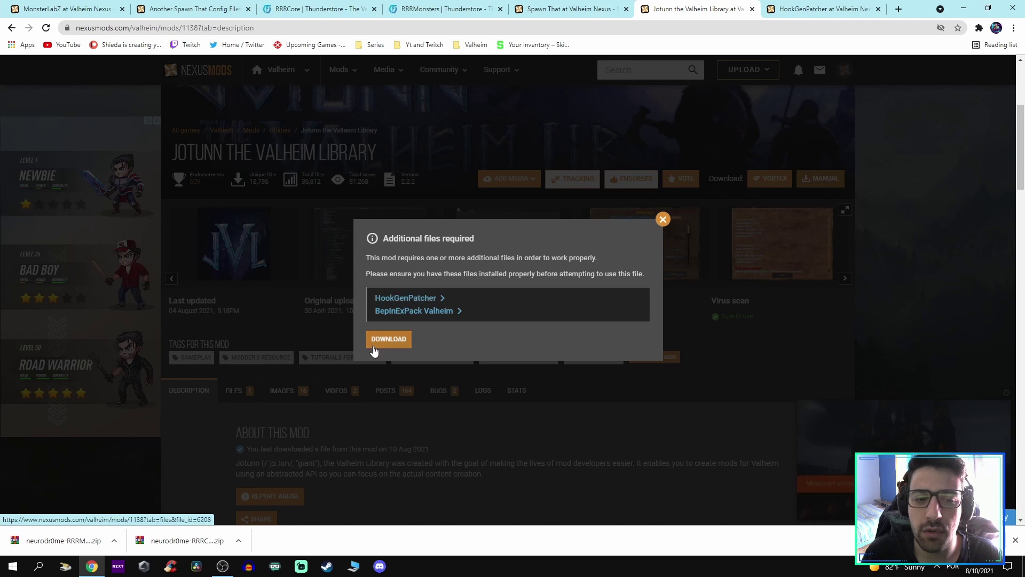
pyautogui.click(662, 220)
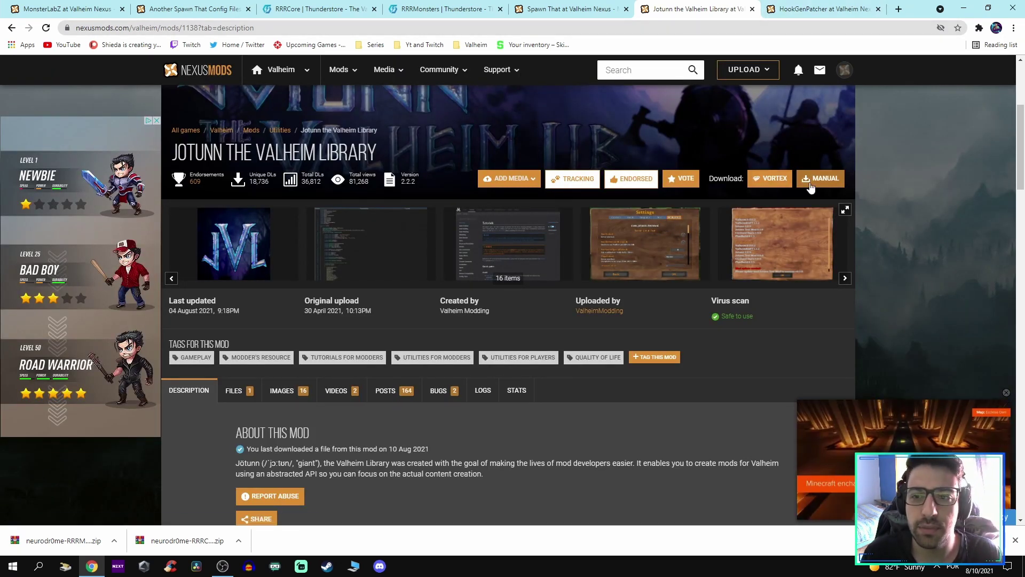
pyautogui.click(825, 8)
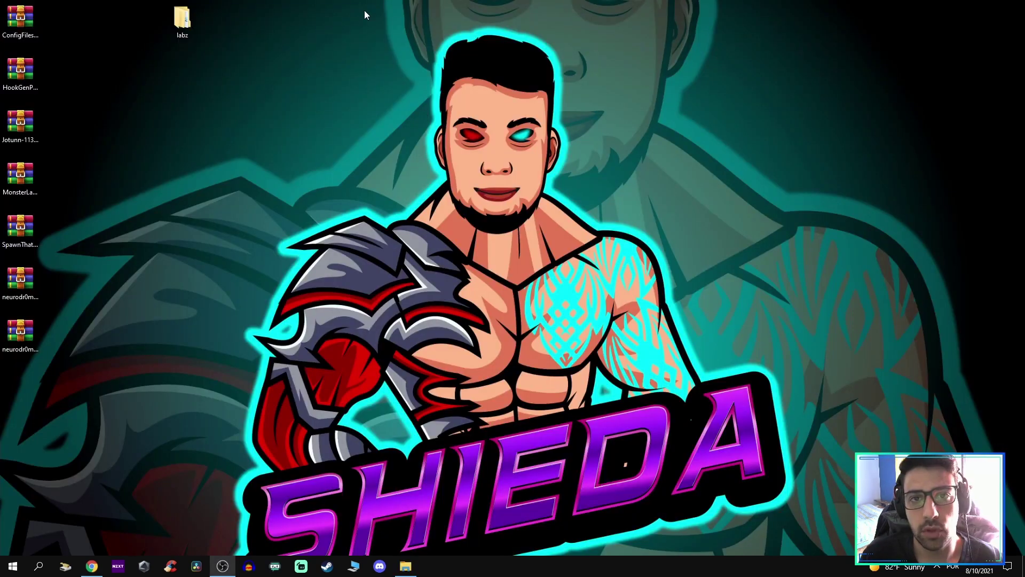
# Step: Set the downloaded mod archives and the labz folder apart on the desktop, and open labz in a window beside the archives
pyautogui.moveTo(21, 436); pyautogui.dragTo(140, 22)
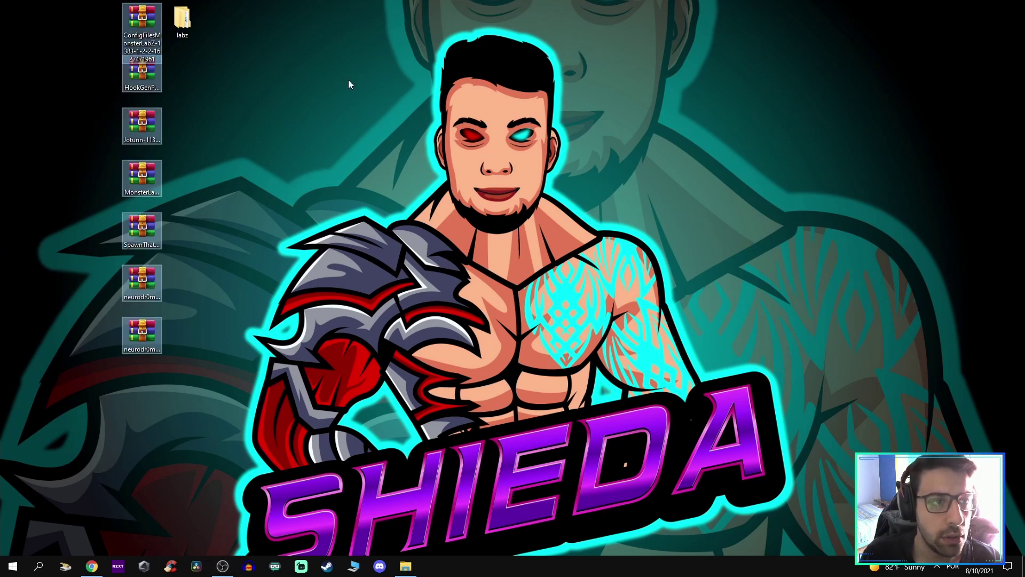
pyautogui.moveTo(196, 37); pyautogui.dragTo(428, 81)
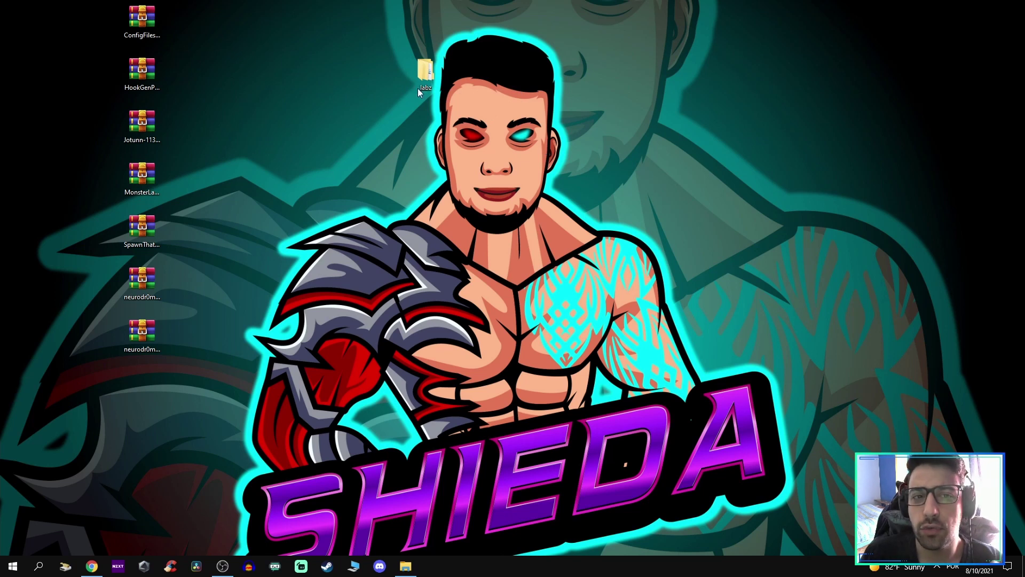
pyautogui.moveTo(427, 88)
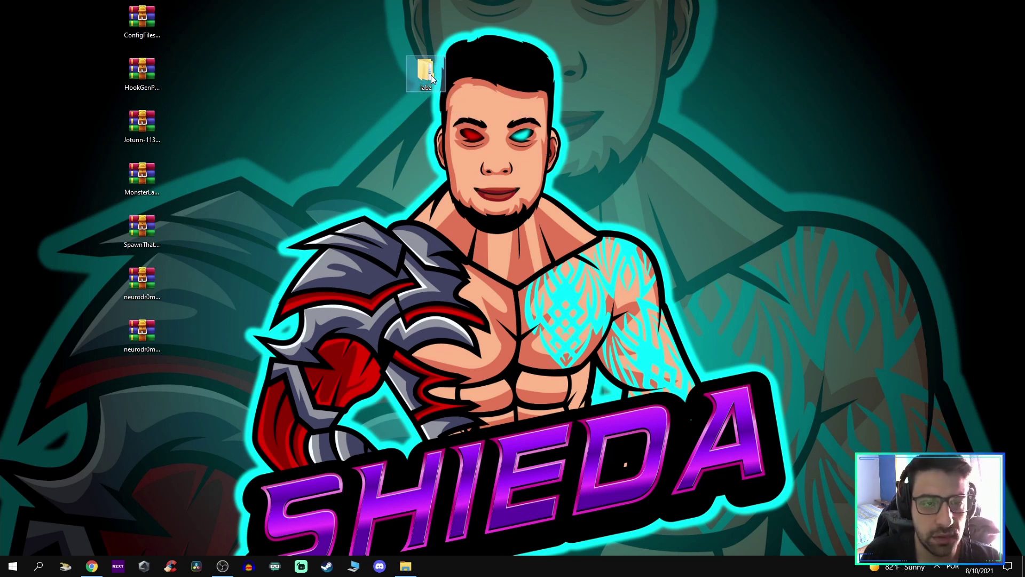
pyautogui.moveTo(721, 155); pyautogui.dragTo(477, 176)
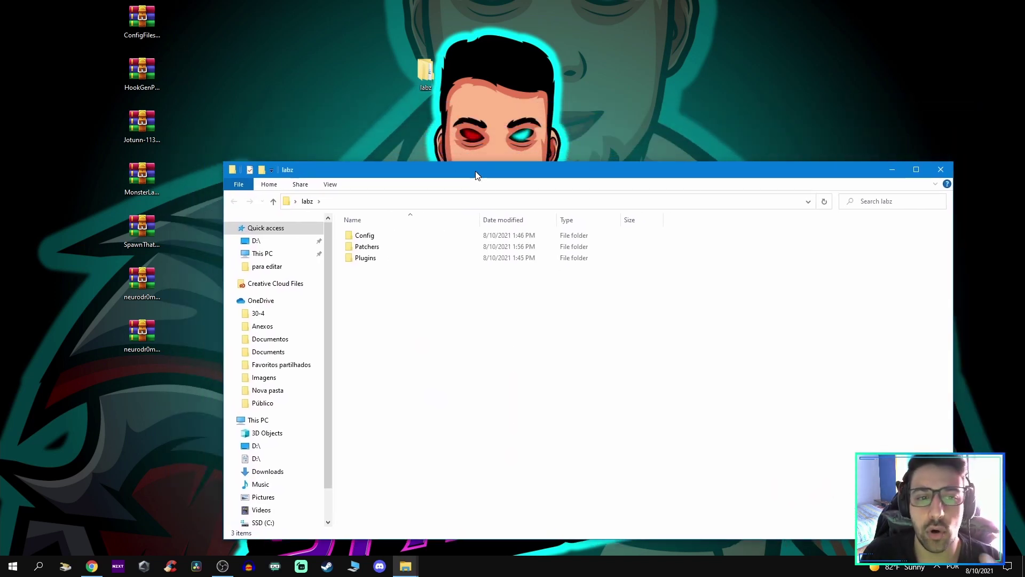
# Step: Check the contents of the Plugins, Patchers and Config subfolders in the labz folder
pyautogui.click(378, 238)
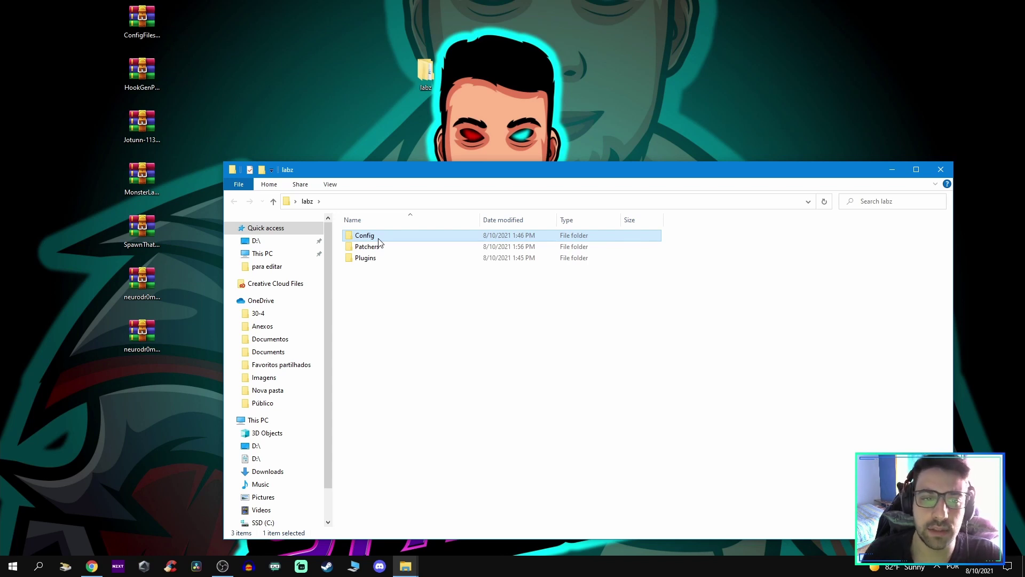
pyautogui.doubleClick(385, 258)
pyautogui.hotkey('alt', 'Left')
pyautogui.doubleClick(425, 247)
pyautogui.hotkey('alt', 'Left')
pyautogui.doubleClick(414, 238)
pyautogui.hotkey('alt', 'Left')
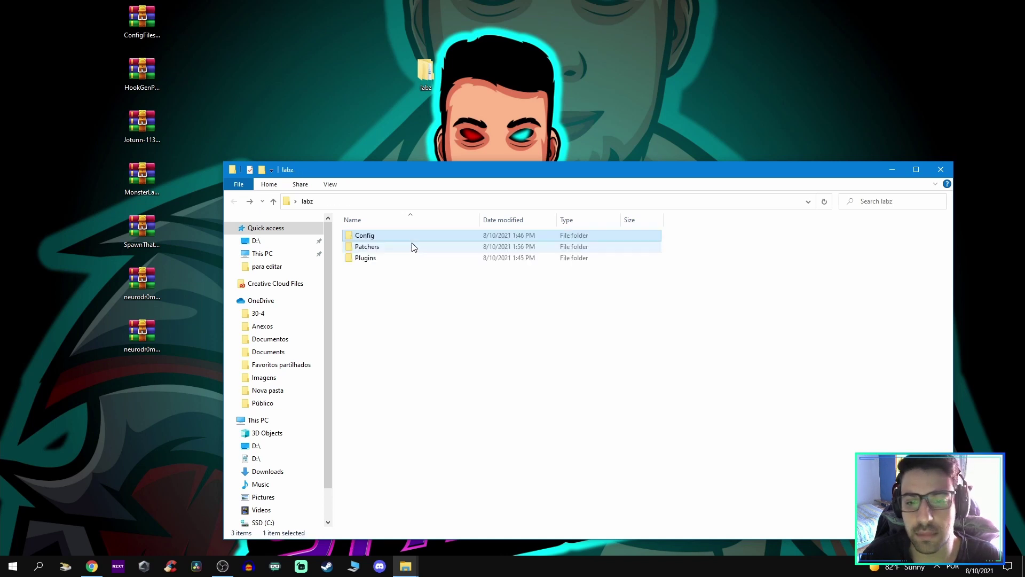
pyautogui.click(432, 326)
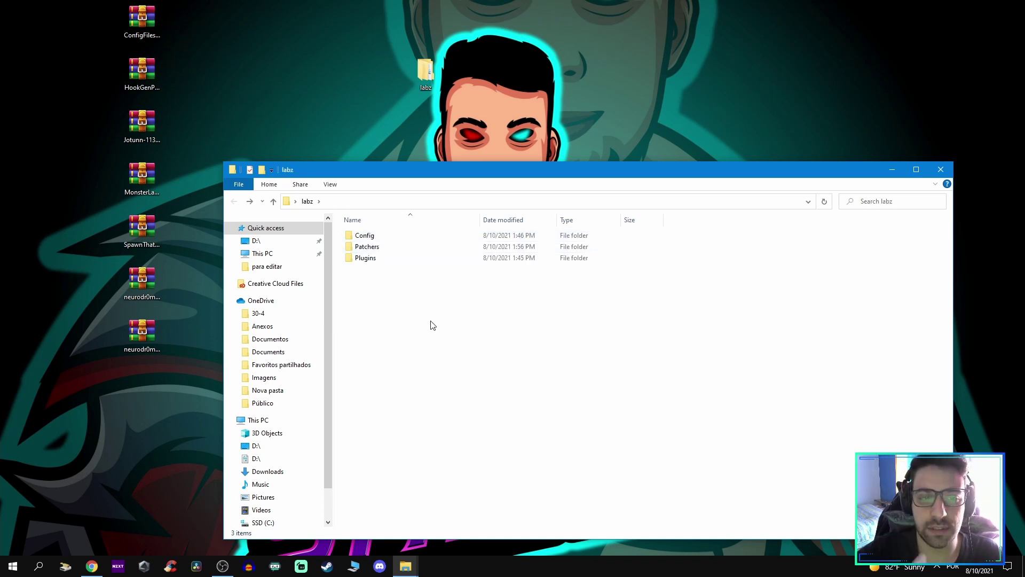
# Step: Extract the Jotunn archive directly onto the desktop
pyautogui.click(54, 146)
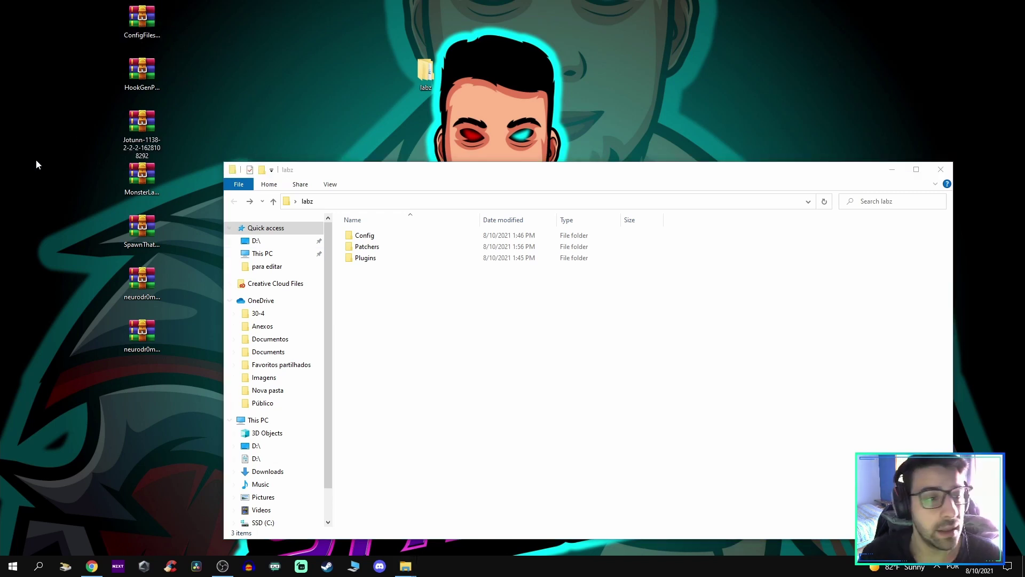
pyautogui.rightClick(135, 126)
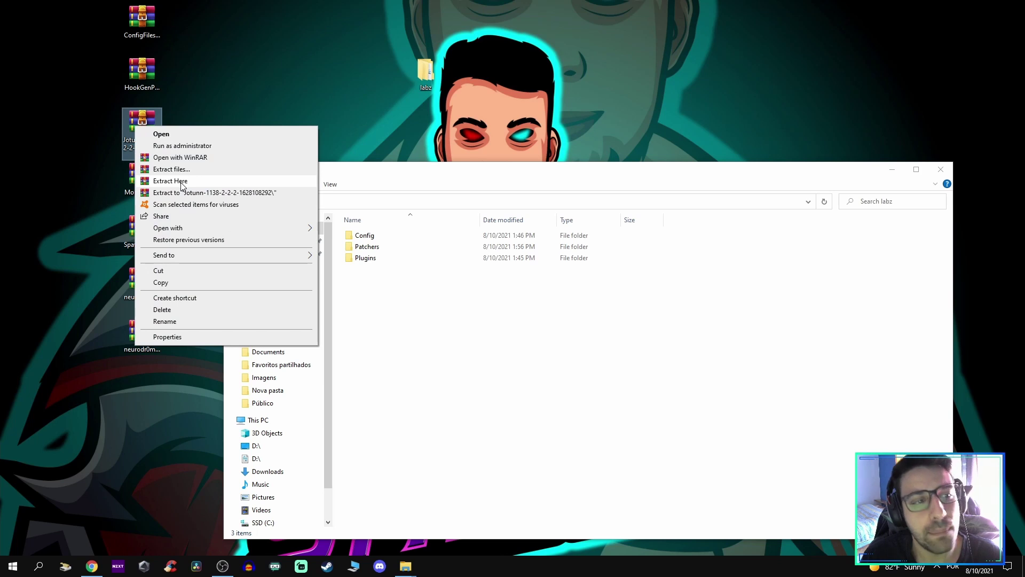
pyautogui.click(182, 182)
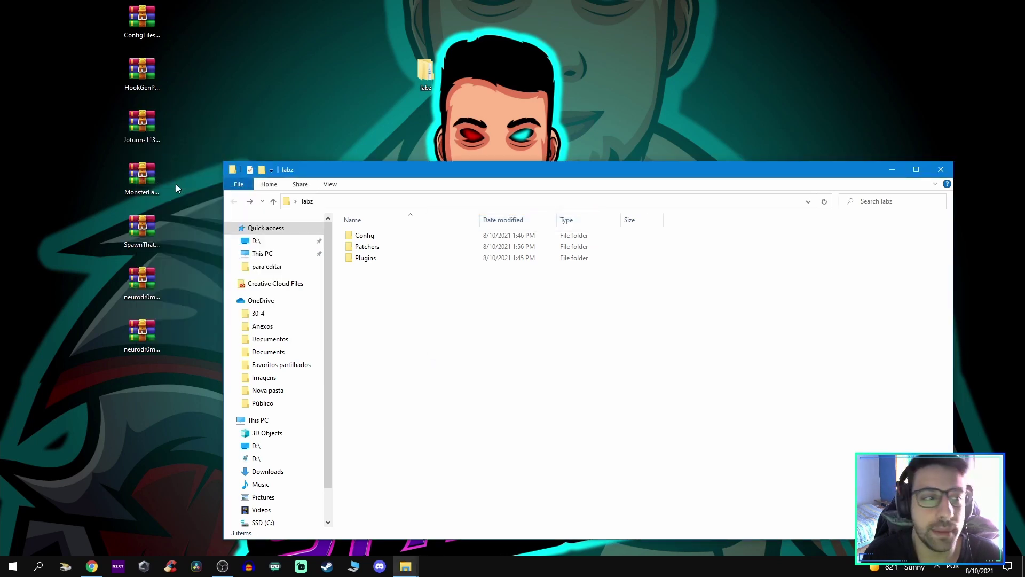
pyautogui.click(46, 107)
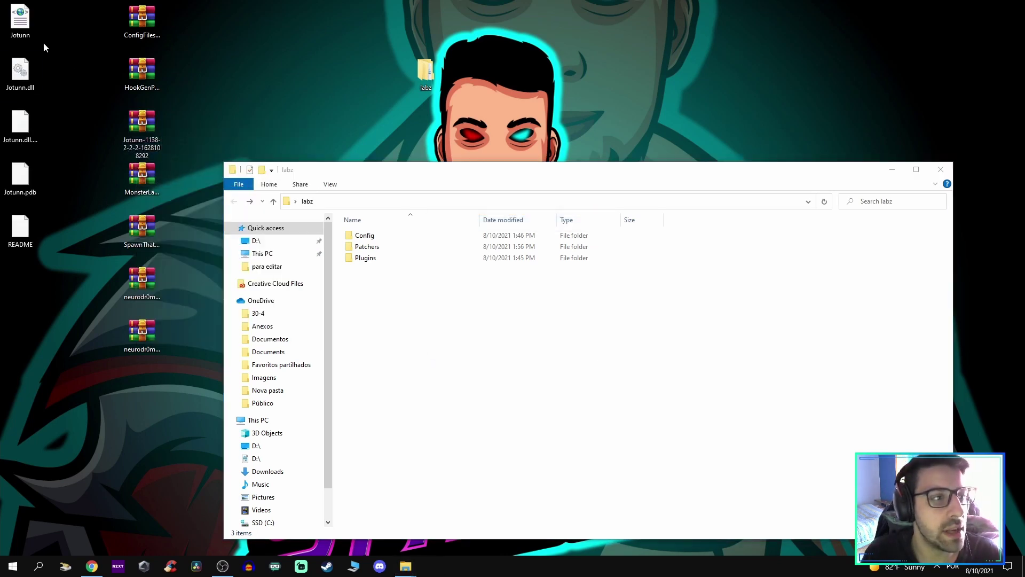
# Step: Move Jotunn.dll from the desktop into the Plugins subfolder of labz and check that folder
pyautogui.moveTo(20, 72); pyautogui.dragTo(372, 261)
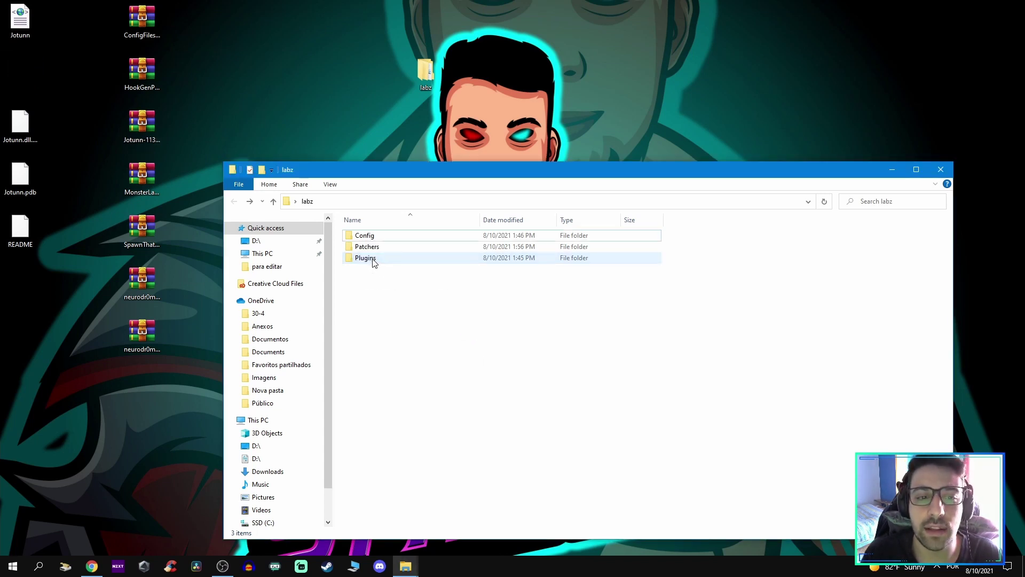
pyautogui.doubleClick(372, 259)
pyautogui.hotkey('alt', 'Left')
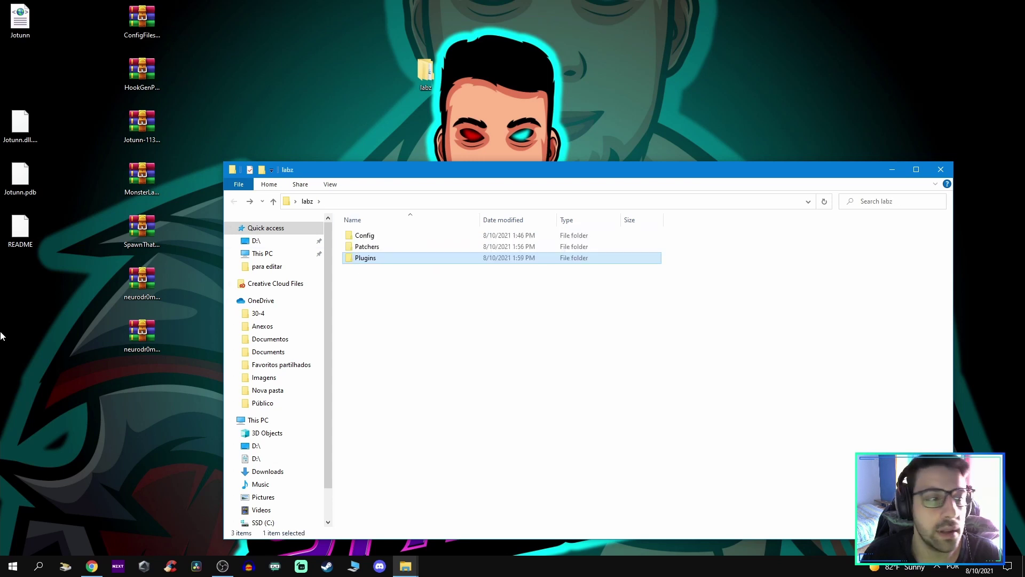
# Step: Delete the leftover extracted Jotunn files and the Jotunn archive from the desktop
pyautogui.moveTo(26, 161); pyautogui.dragTo(27, 5)
pyautogui.press('Delete')
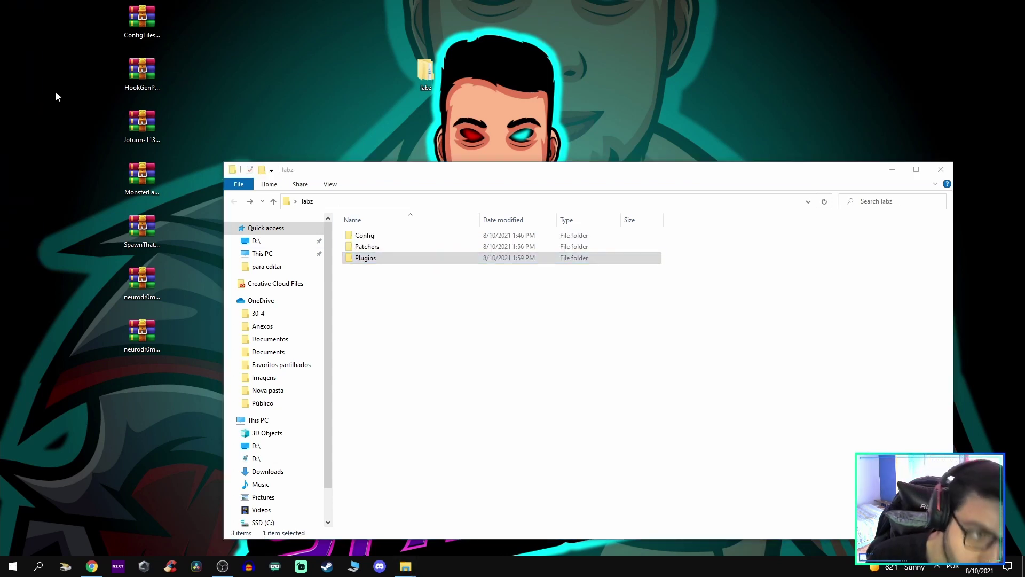
pyautogui.click(144, 133)
pyautogui.press('Delete')
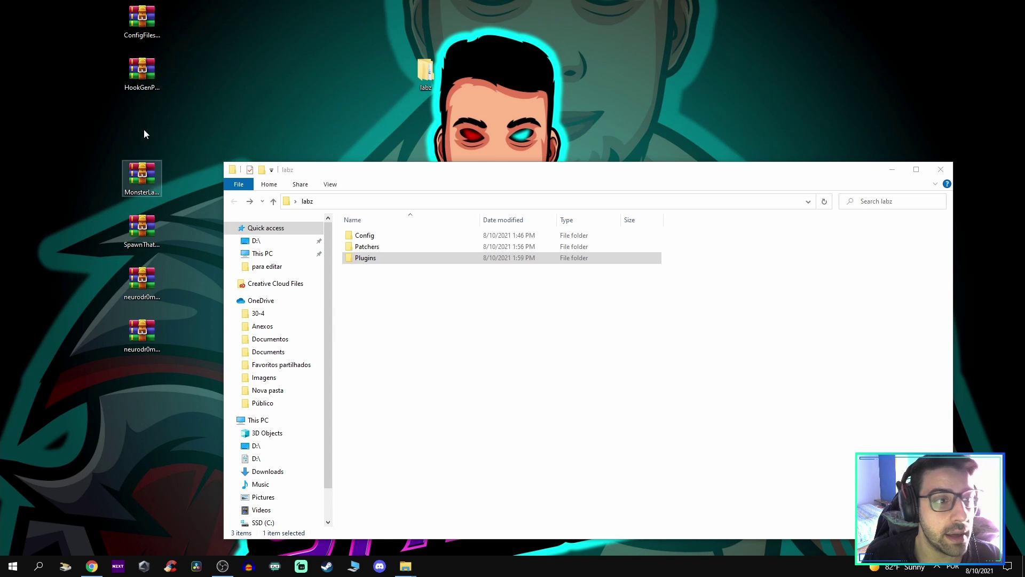
# Step: Extract the HookGenPatcher archive onto the desktop and set the archive apart from the extracted files
pyautogui.moveTo(140, 76); pyautogui.dragTo(16, 85)
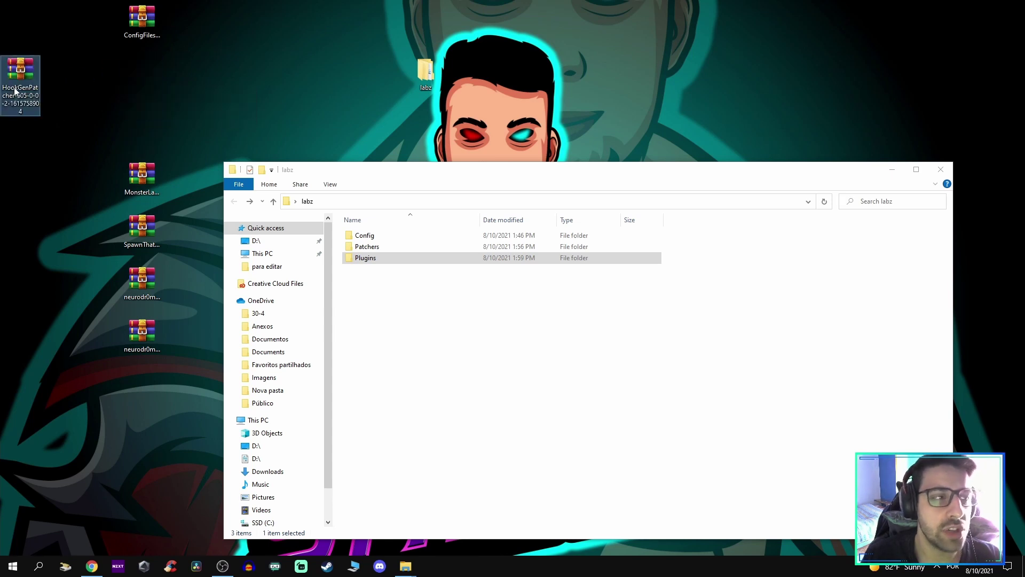
pyautogui.rightClick(16, 86)
pyautogui.click(48, 139)
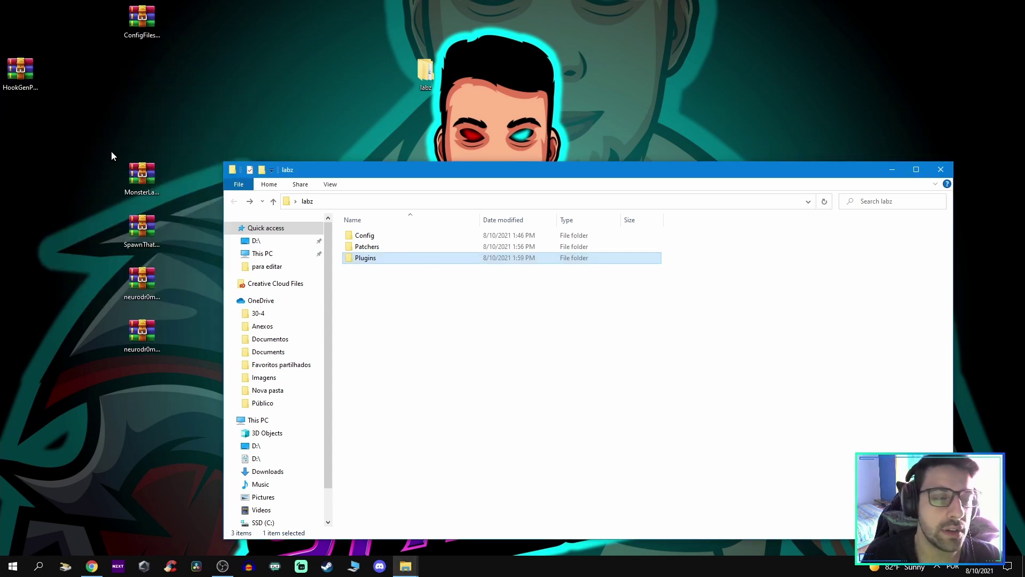
pyautogui.moveTo(6, 74); pyautogui.dragTo(83, 131)
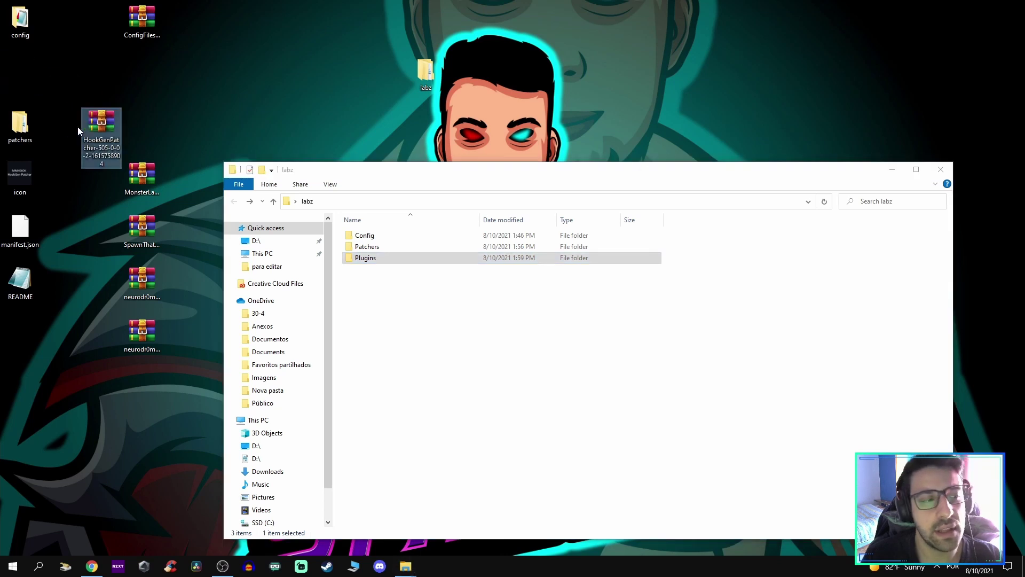
# Step: Move the three files from the extracted patchers folder's BepInEx.MonoMod.HookGenPatcher subfolder into labz's Patchers folder, and close the source window
pyautogui.doubleClick(23, 125)
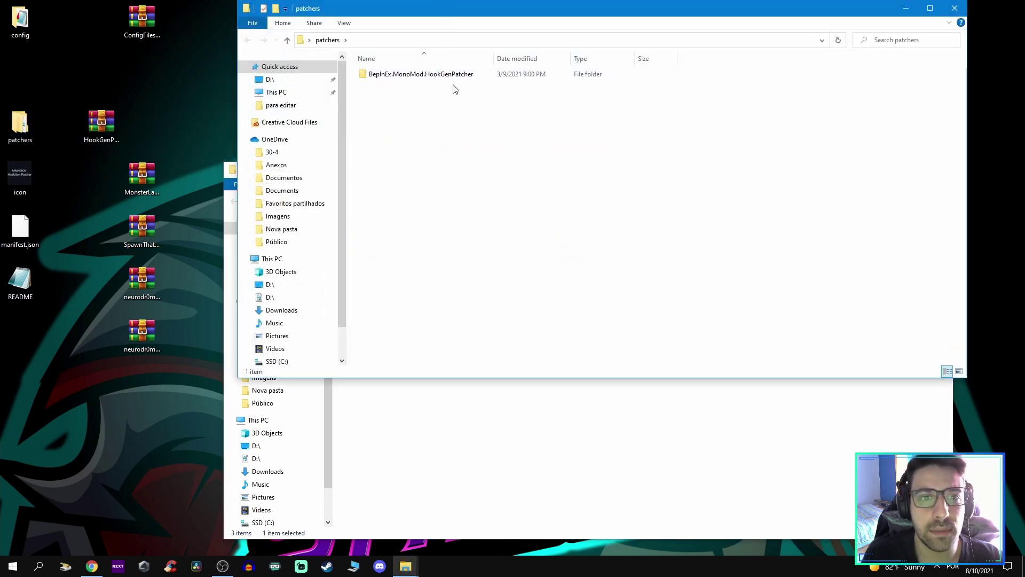
pyautogui.moveTo(473, 16); pyautogui.dragTo(435, 302)
pyautogui.doubleClick(406, 209)
pyautogui.moveTo(387, 430); pyautogui.dragTo(376, 247)
pyautogui.doubleClick(376, 247)
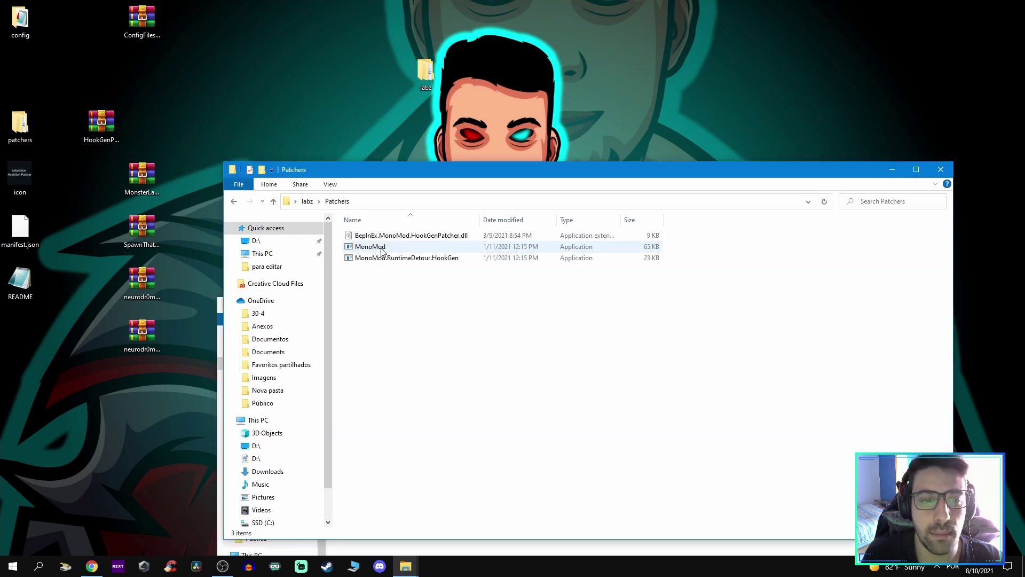
pyautogui.hotkey('alt', 'Left')
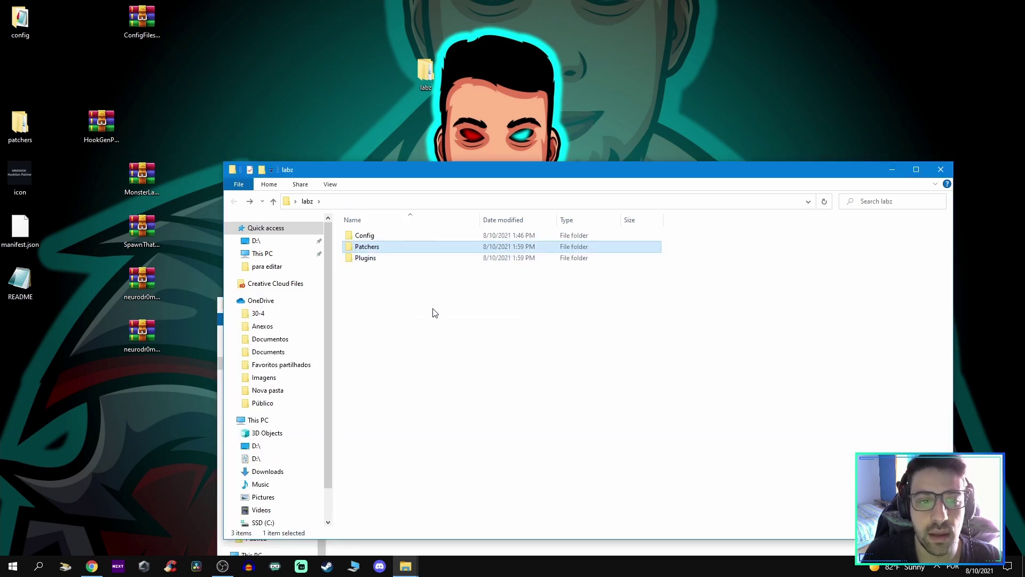
pyautogui.click(221, 342)
pyautogui.click(940, 301)
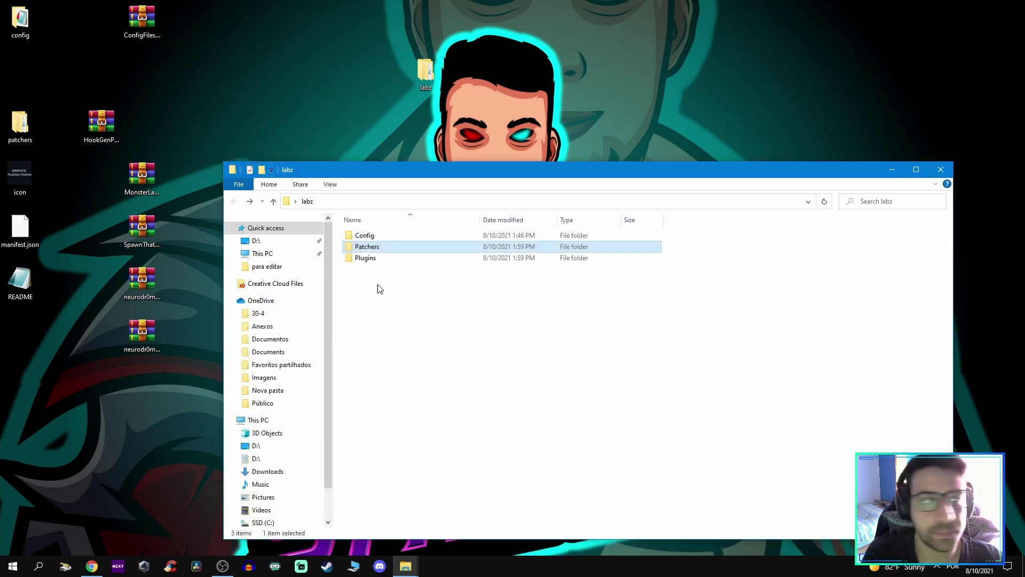
# Step: Move the HookGenPatcher configuration file from the extracted config folder into labz's Config folder
pyautogui.doubleClick(19, 22)
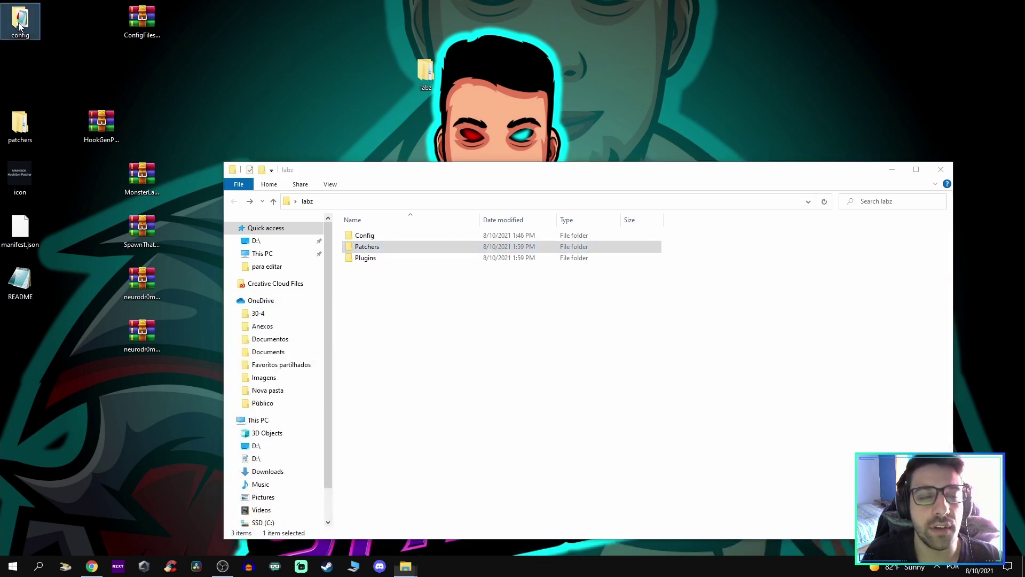
pyautogui.moveTo(435, 186); pyautogui.dragTo(442, 310)
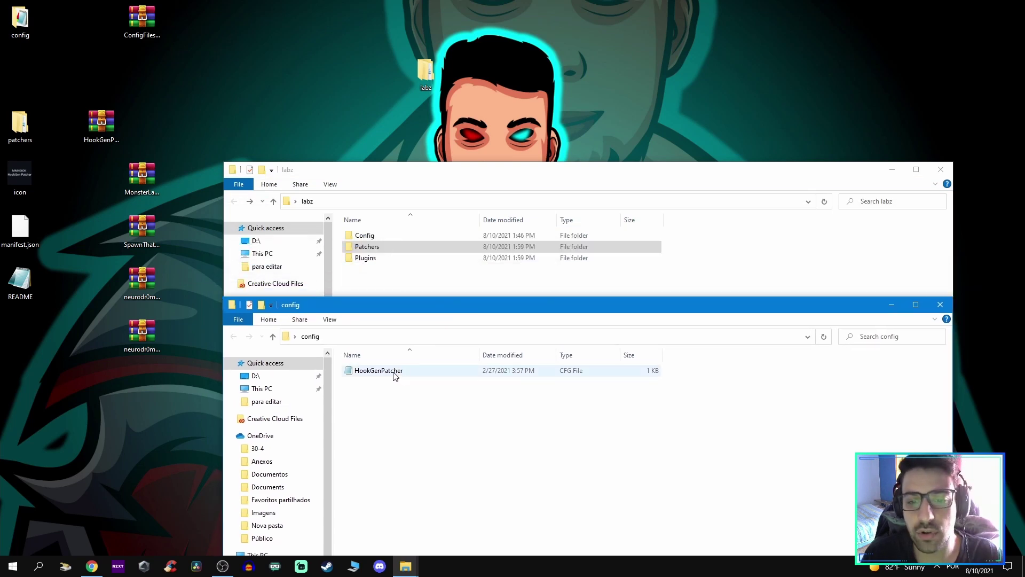
pyautogui.moveTo(396, 376); pyautogui.dragTo(375, 248)
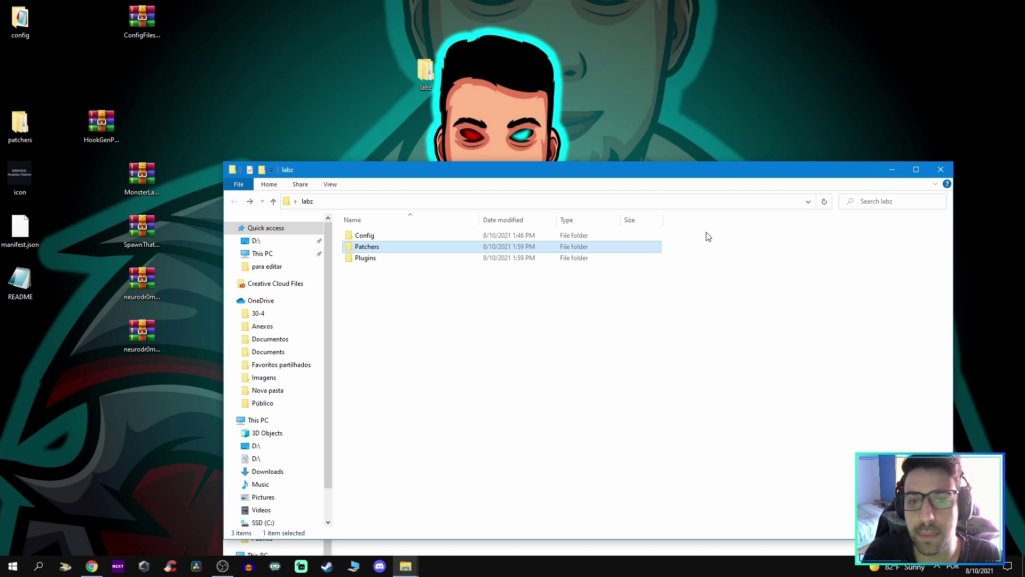
pyautogui.moveTo(698, 176); pyautogui.dragTo(710, 360)
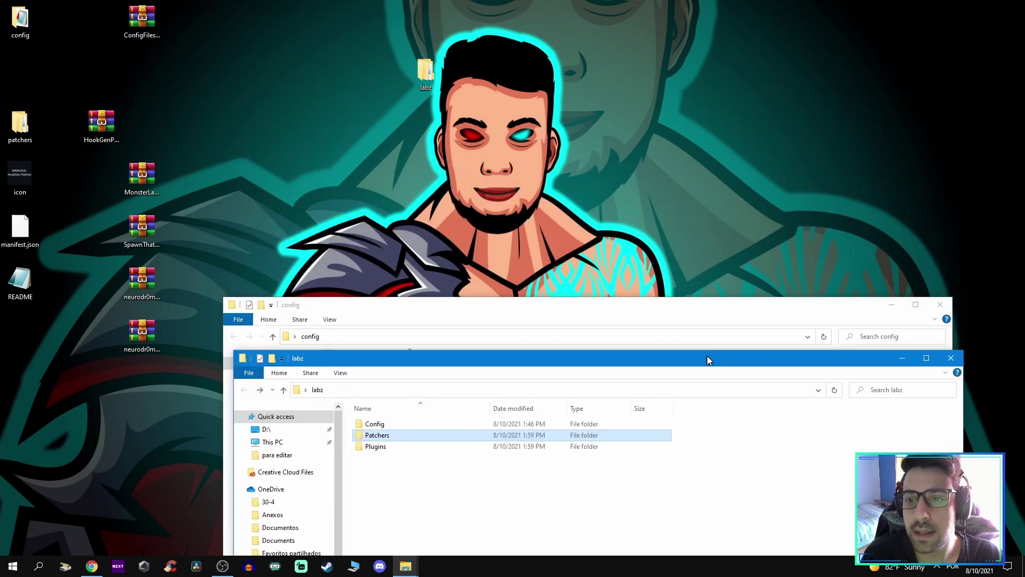
# Step: Close the extracted config folder and delete the leftover HookGenPatcher files and archive from the desktop
pyautogui.click(941, 305)
pyautogui.moveTo(4, 403); pyautogui.dragTo(87, 14)
pyautogui.press('Delete')
pyautogui.moveTo(605, 356); pyautogui.dragTo(569, 199)
# Step: Check the contents of labz's Plugins, Patchers and Config folders, and return to labz
pyautogui.doubleClick(363, 288)
pyautogui.hotkey('alt', 'Left')
pyautogui.doubleClick(369, 274)
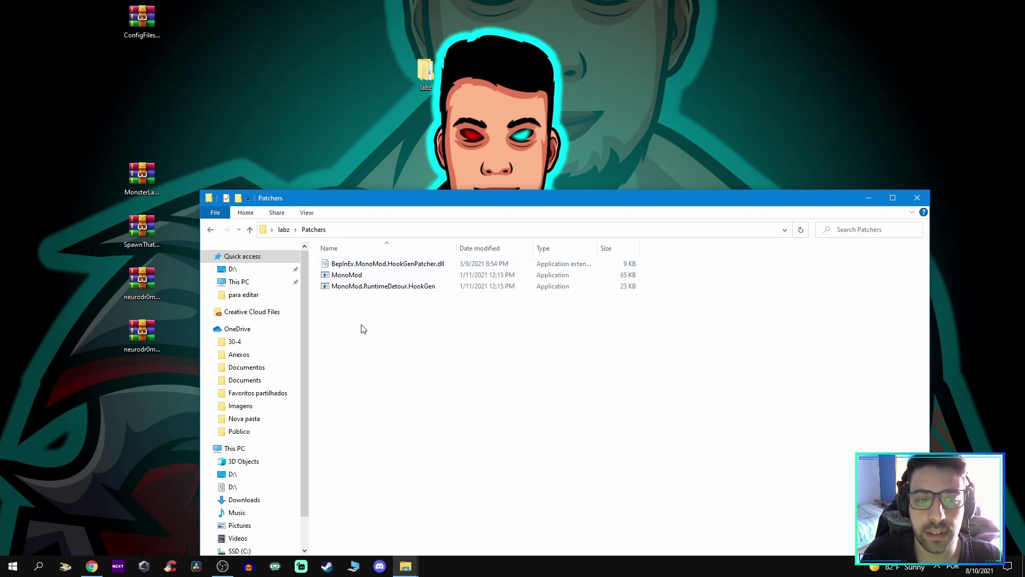
pyautogui.hotkey('alt', 'Left')
pyautogui.doubleClick(346, 264)
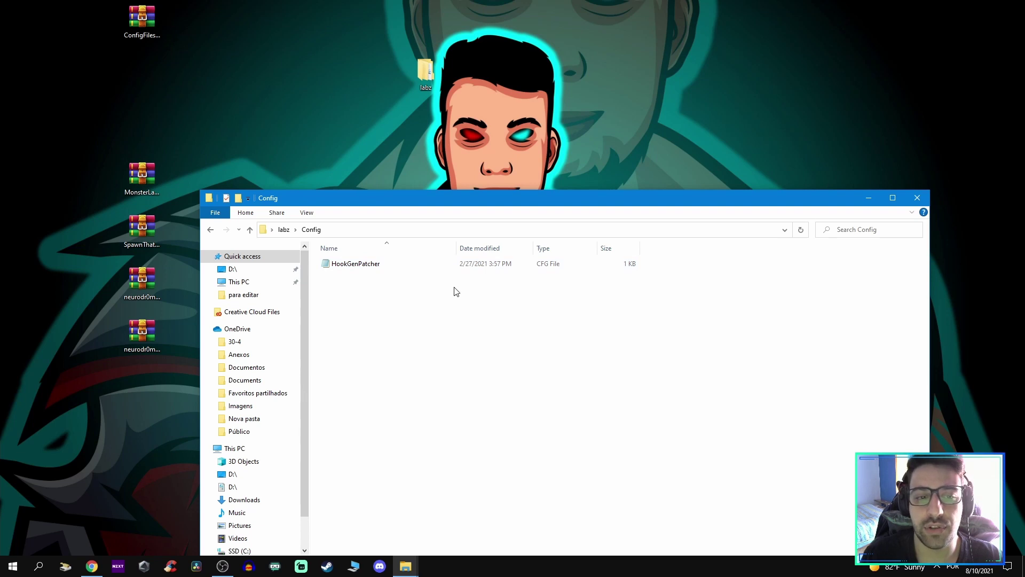
pyautogui.hotkey('alt', 'Left')
pyautogui.moveTo(512, 207); pyautogui.dragTo(537, 143)
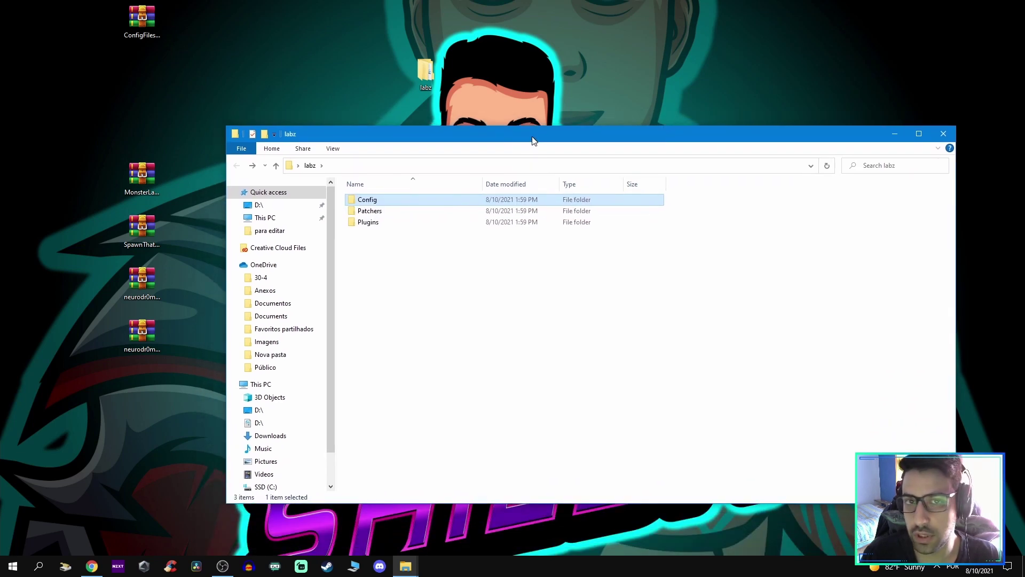
# Step: Rearrange the desktop archives and extract the neurodr0me archive containing RRRCore.dll onto the desktop
pyautogui.moveTo(135, 40); pyautogui.dragTo(136, 144)
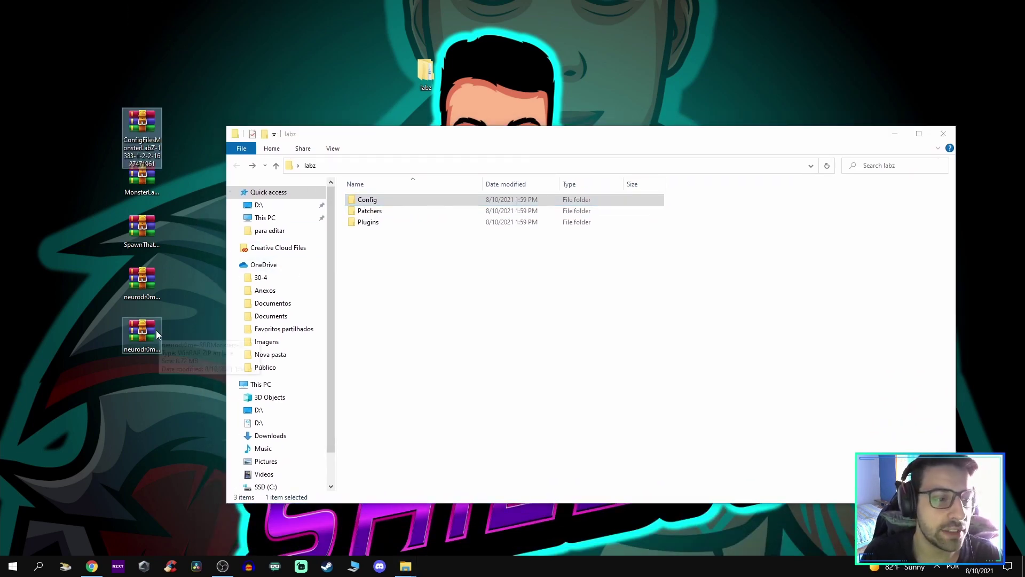
pyautogui.moveTo(151, 333); pyautogui.dragTo(7, 6)
pyautogui.rightClick(38, 44)
pyautogui.rightClick(143, 283)
pyautogui.click(110, 289)
pyautogui.rightClick(7, 6)
pyautogui.click(22, 81)
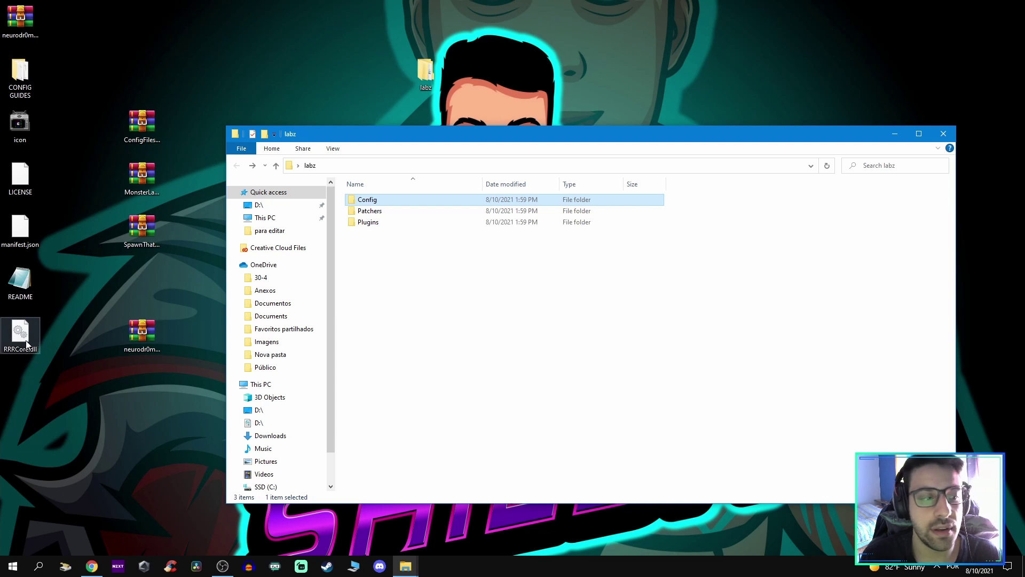
# Step: Move RRRCore.dll into labz's Plugins folder and delete its leftover extracted files and archive from the desktop
pyautogui.moveTo(26, 341); pyautogui.dragTo(373, 225)
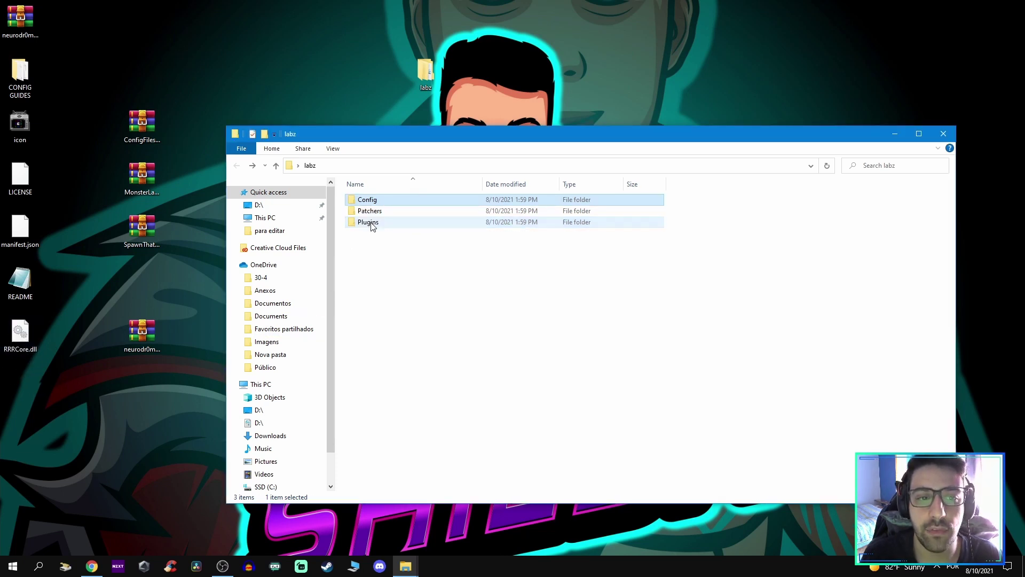
pyautogui.doubleClick(381, 225)
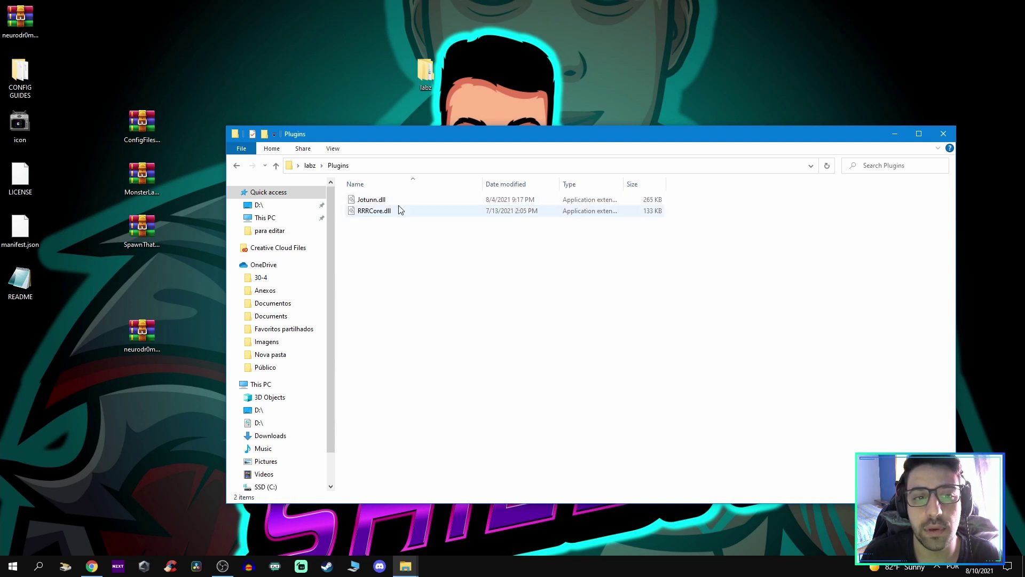
pyautogui.moveTo(2, 348); pyautogui.dragTo(23, 4)
pyautogui.press('Delete')
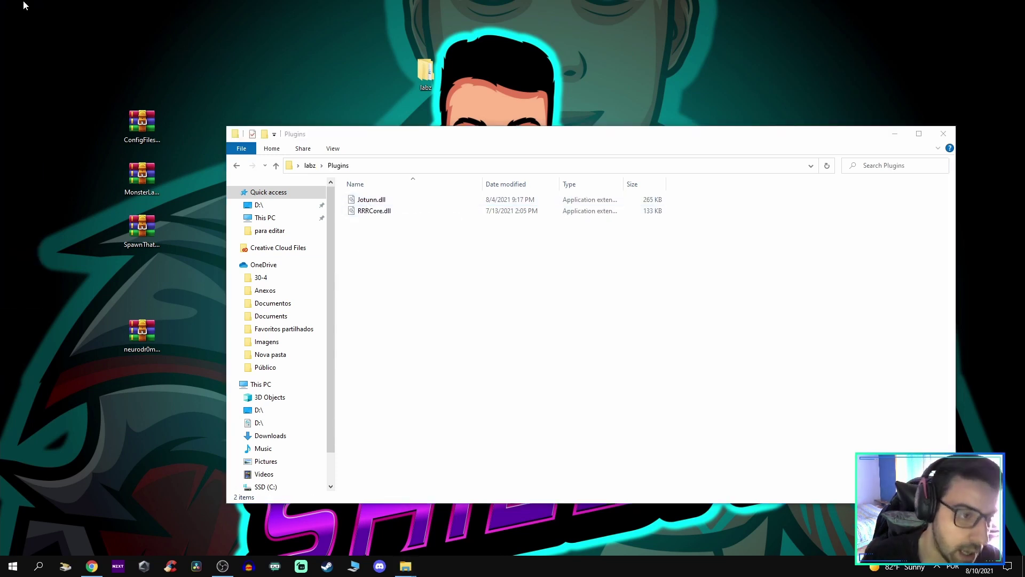
# Step: Extract the neurodr0me-RRRMonsters-2.2.1 archive directly onto the desktop
pyautogui.moveTo(142, 330); pyautogui.dragTo(24, 24)
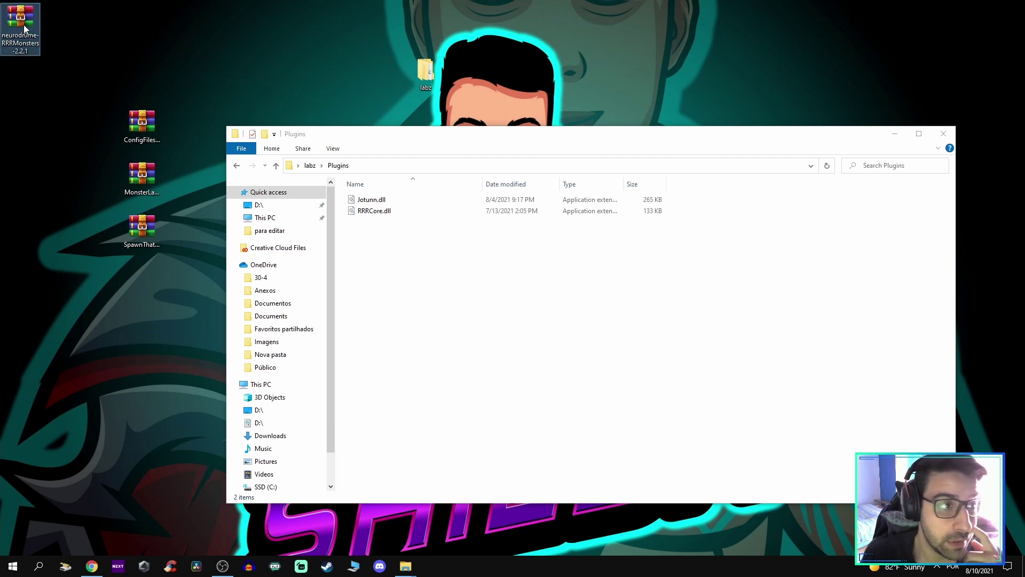
pyautogui.rightClick(22, 23)
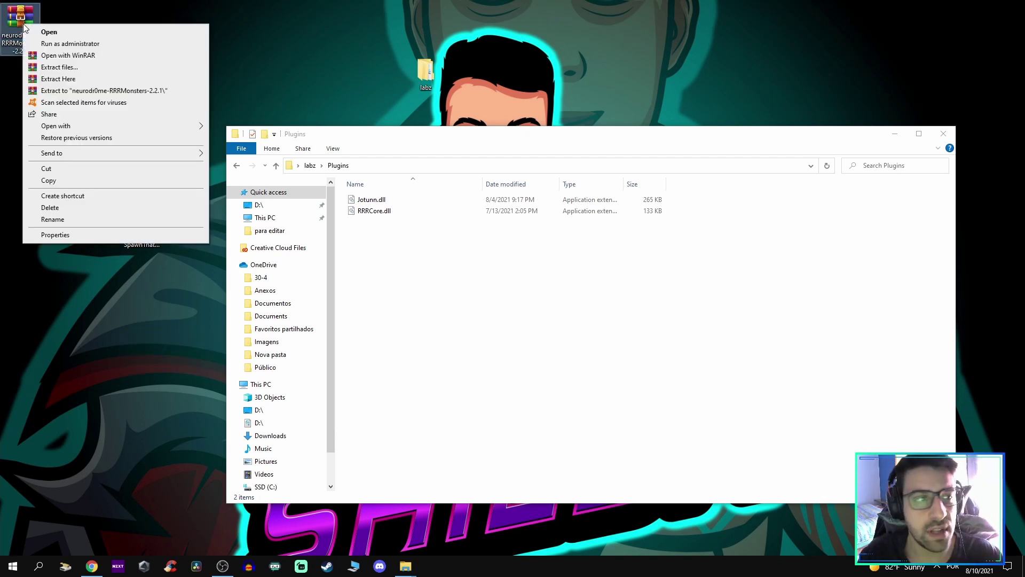
pyautogui.click(57, 78)
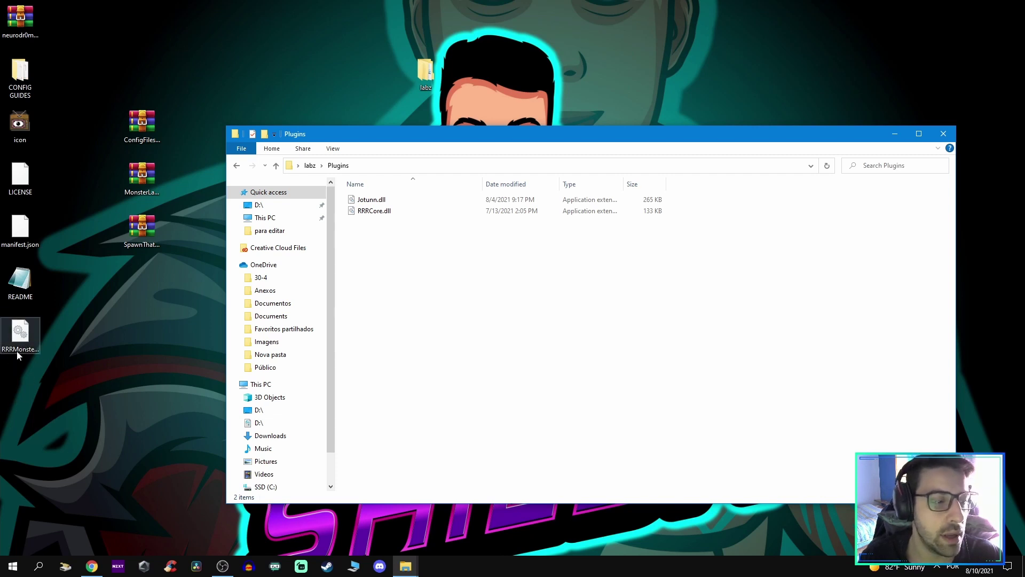
# Step: Move RRRMonsters.dll into labz's Plugins folder and delete its leftover extracted files and archive from the desktop
pyautogui.moveTo(11, 336); pyautogui.dragTo(398, 282)
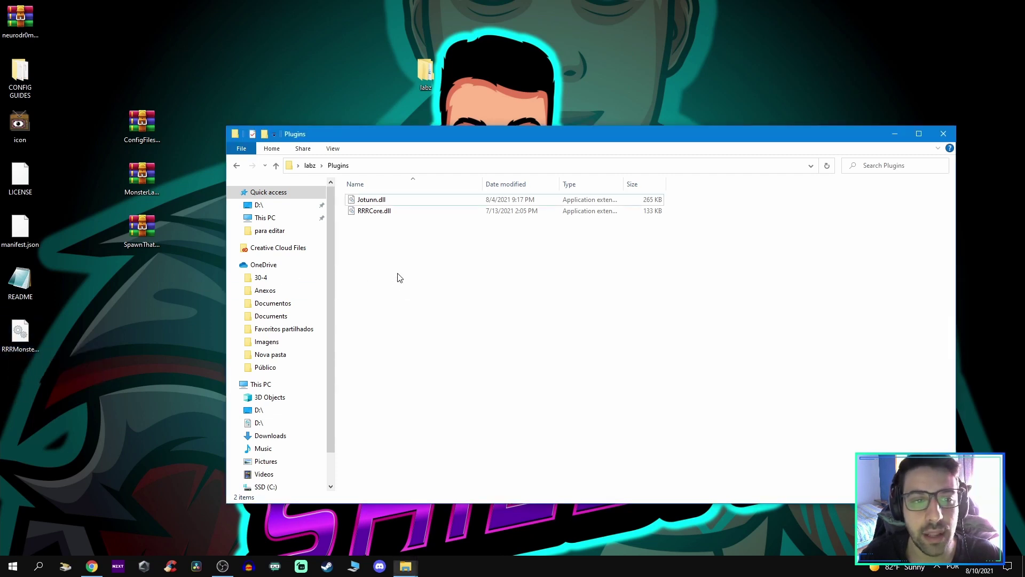
pyautogui.hotkey('alt', 'Left')
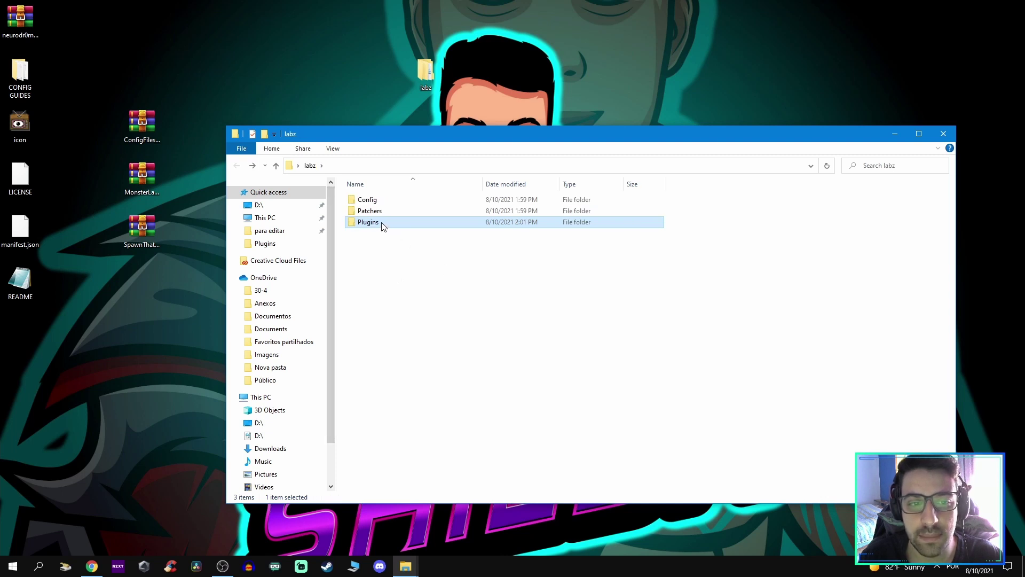
pyautogui.doubleClick(368, 222)
pyautogui.moveTo(2, 454); pyautogui.dragTo(46, 12)
pyautogui.press('Delete')
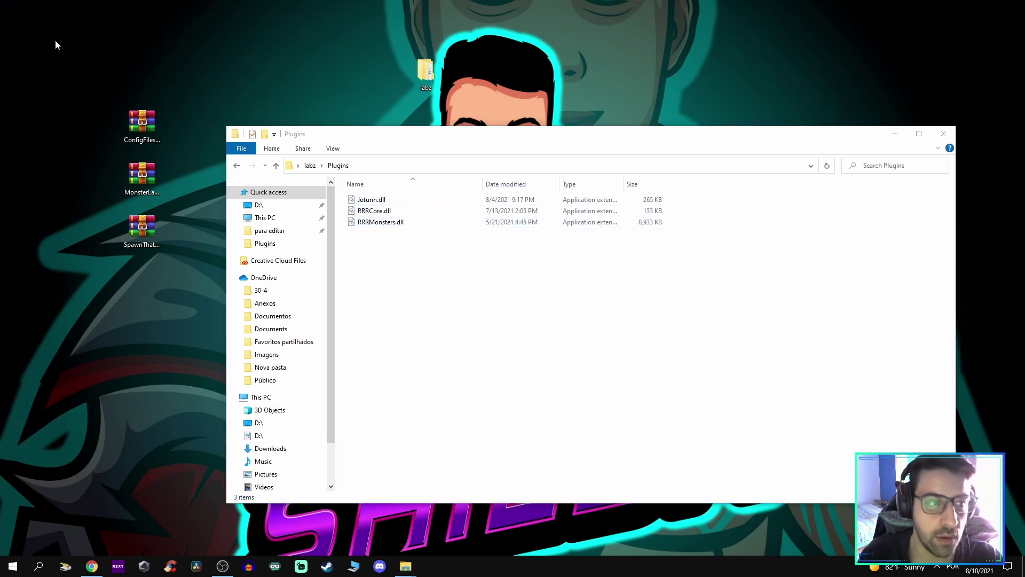
# Step: Extract the MonsterLabZ archive onto the desktop and set the archive apart from the extracted files
pyautogui.rightClick(136, 178)
pyautogui.click(136, 177)
pyautogui.moveTo(136, 177); pyautogui.dragTo(21, 64)
pyautogui.rightClick(21, 70)
pyautogui.click(58, 125)
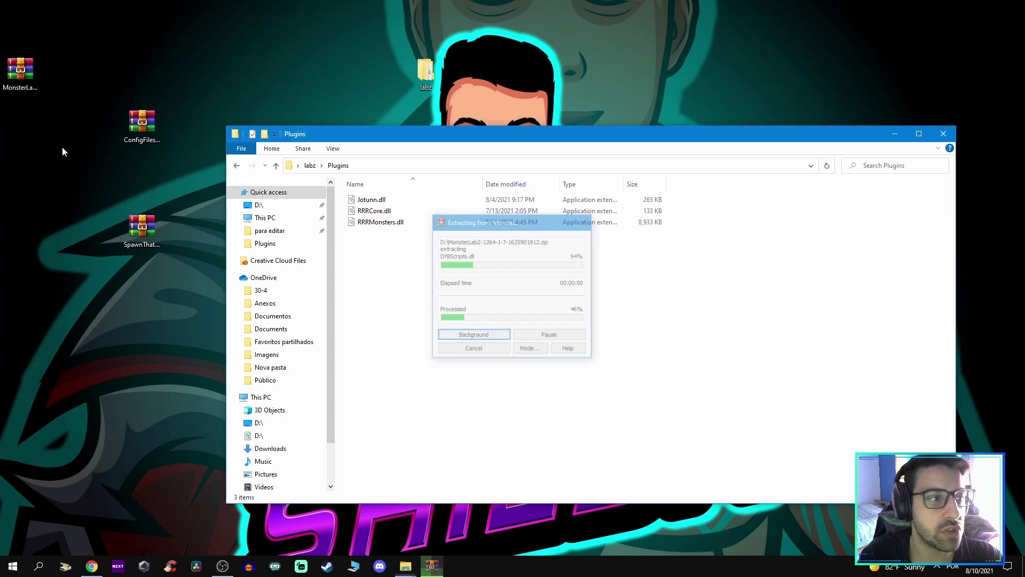
pyautogui.moveTo(31, 78); pyautogui.dragTo(66, 29)
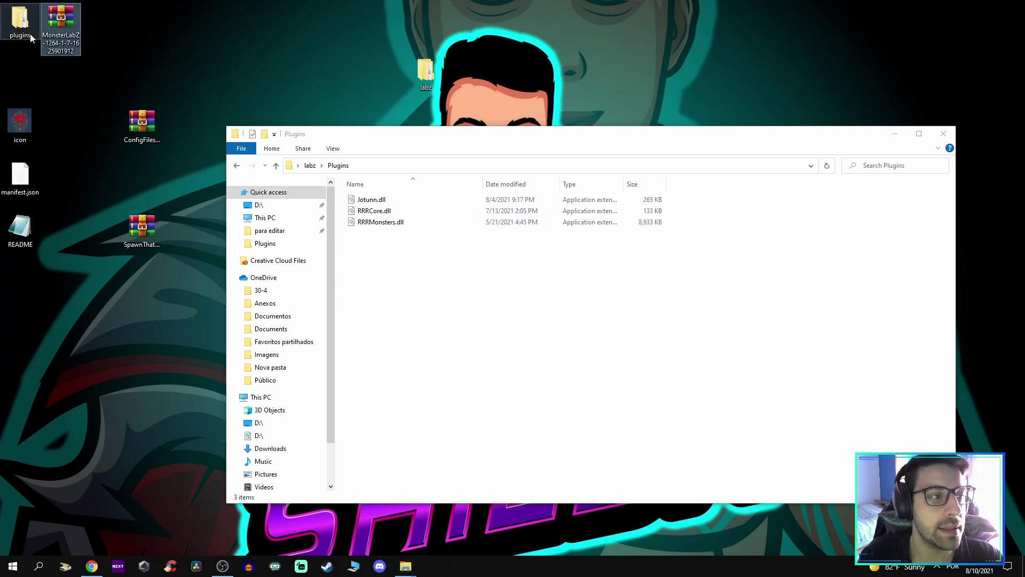
# Step: Move the whole MonsterLabZ folder from the extracted plugins folder into labz's Plugins folder
pyautogui.click(27, 26)
pyautogui.doubleClick(27, 27)
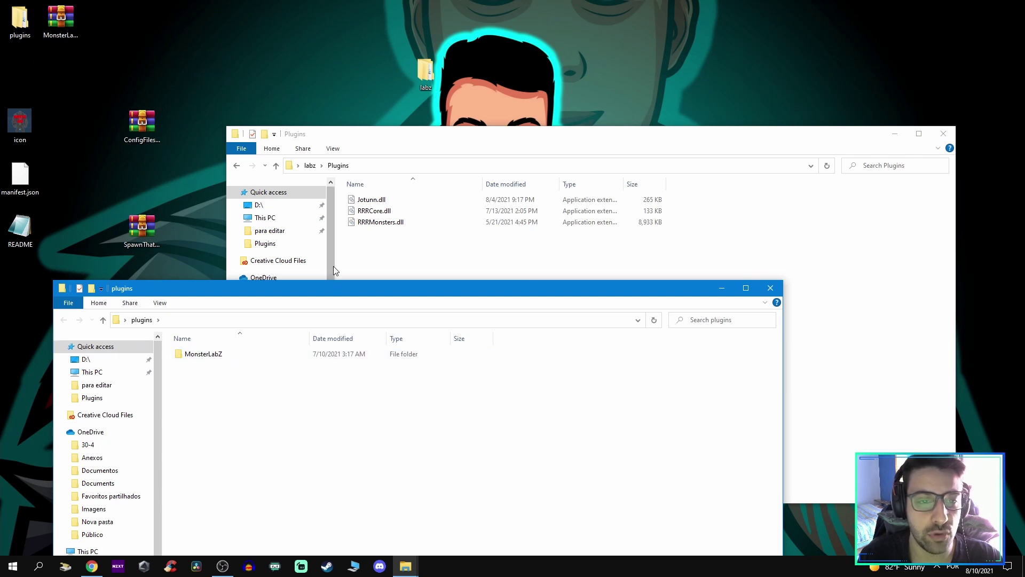
pyautogui.click(402, 264)
pyautogui.click(181, 420)
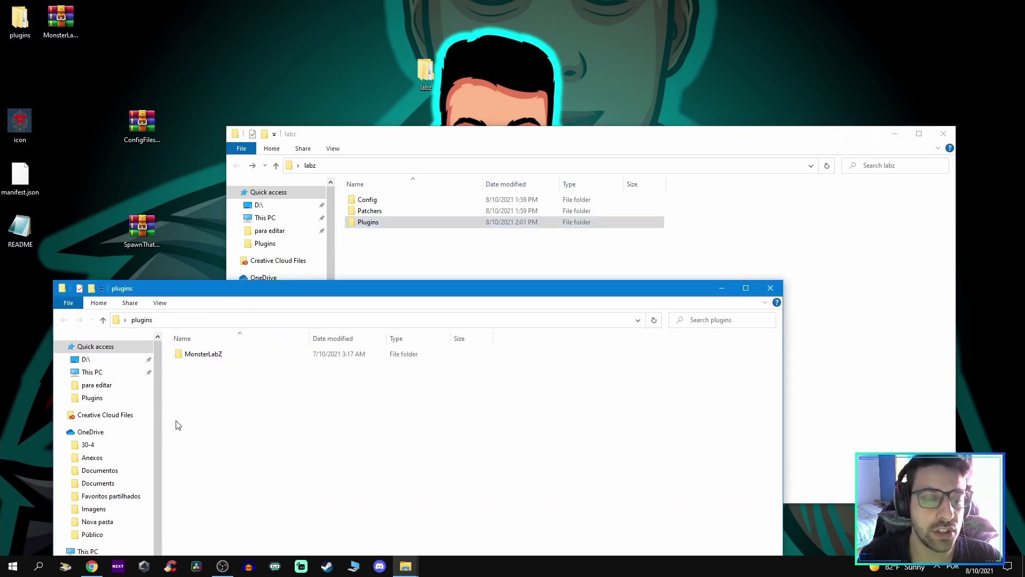
pyautogui.doubleClick(216, 356)
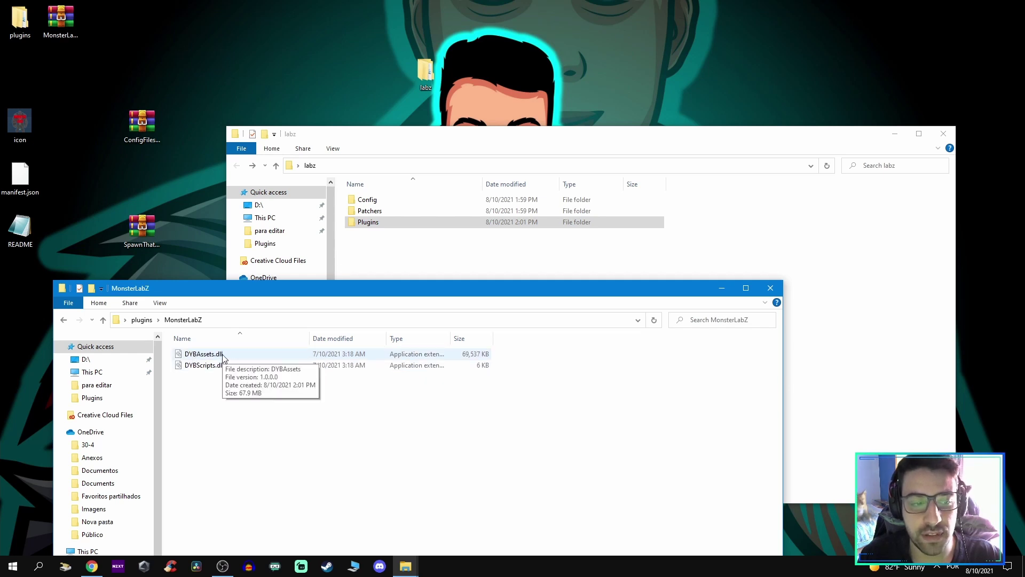
pyautogui.hotkey('alt', 'Left')
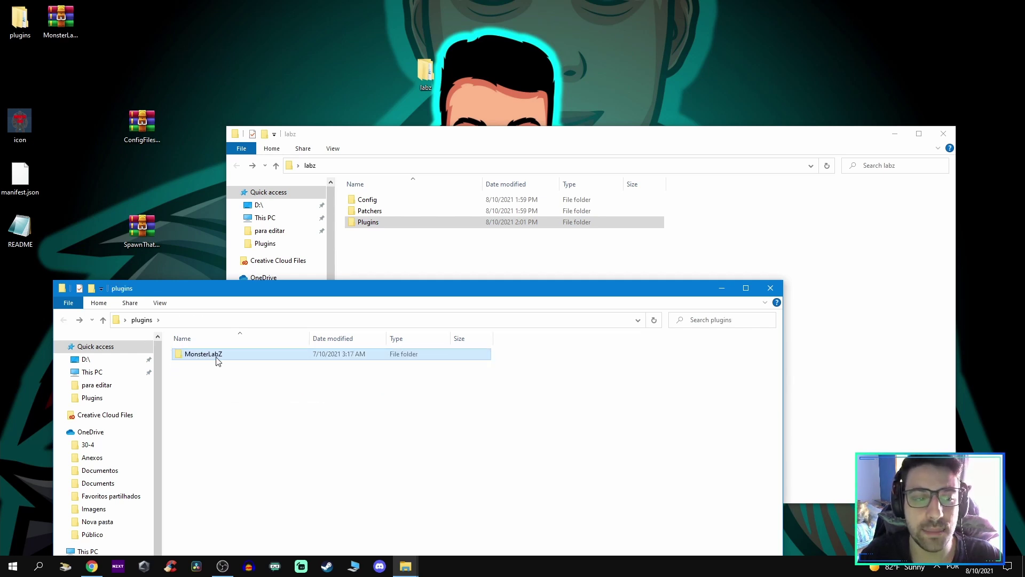
pyautogui.moveTo(276, 346); pyautogui.dragTo(374, 226)
pyautogui.doubleClick(369, 222)
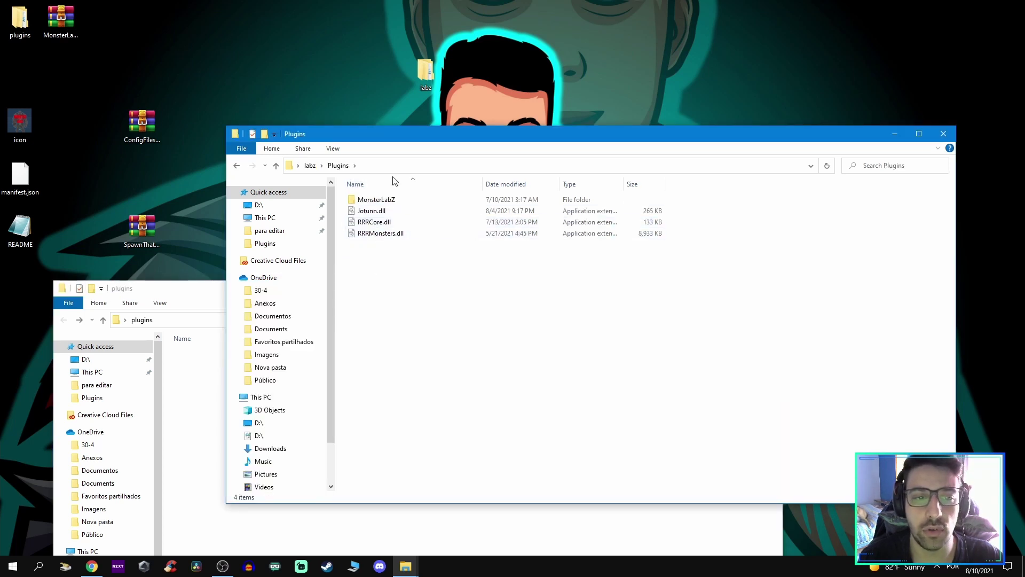
# Step: Review the DLL files in labz's Plugins folder and the contents of its MonsterLabZ subfolder
pyautogui.click(384, 235)
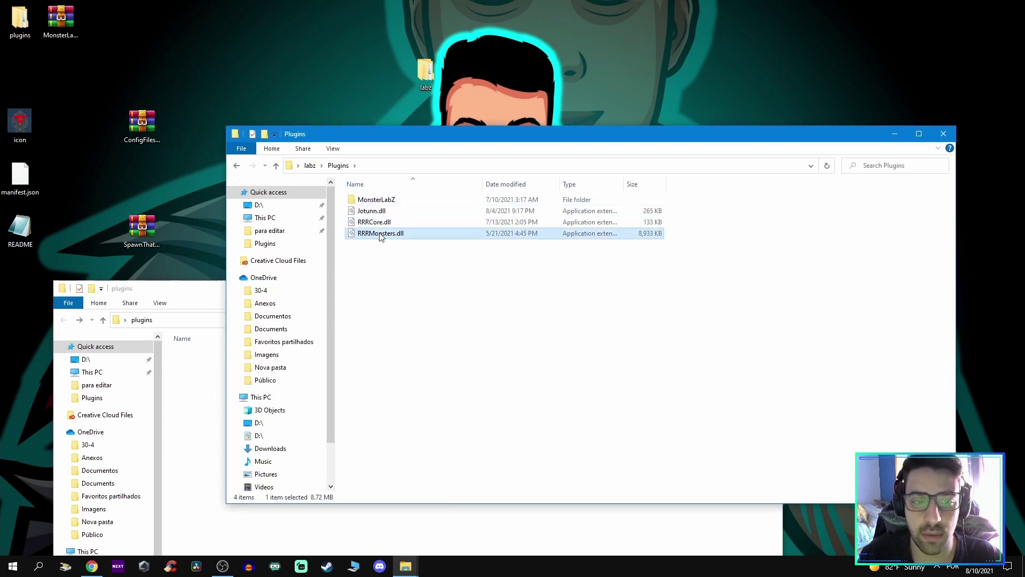
pyautogui.click(386, 224)
pyautogui.click(381, 213)
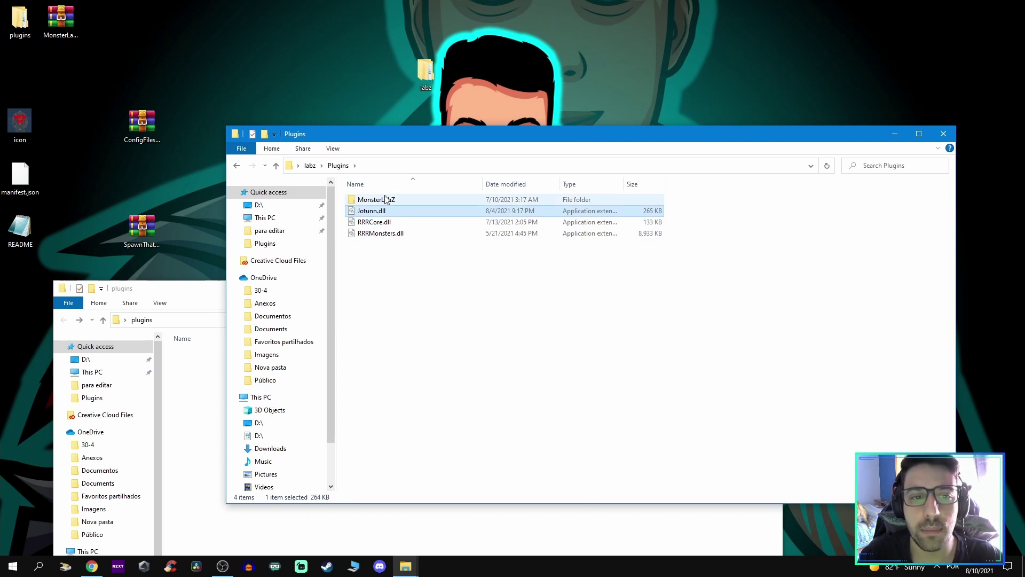
pyautogui.click(382, 200)
pyautogui.doubleClick(385, 202)
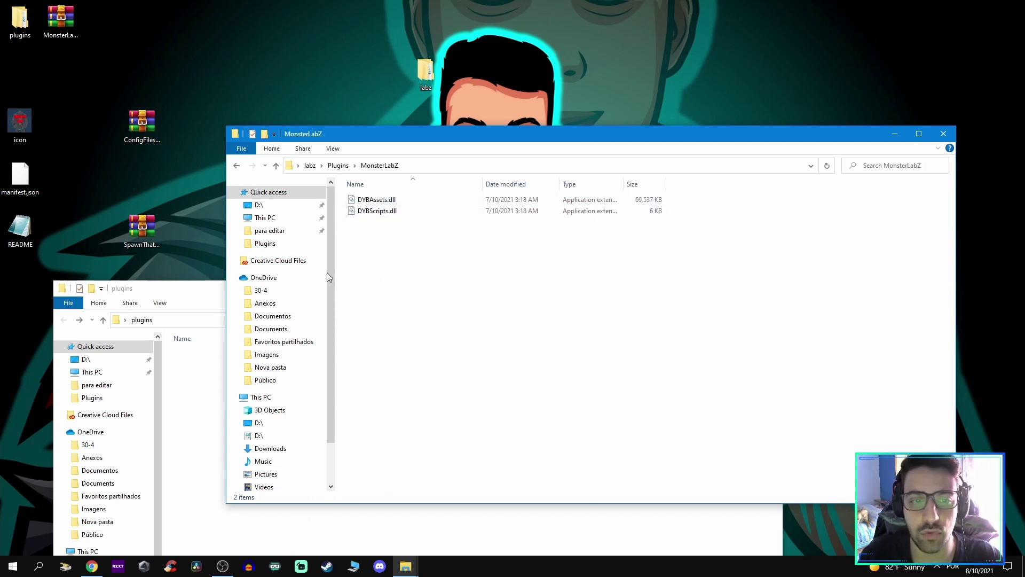
# Step: Delete the leftover extracted MonsterLabZ files and the MonsterLabZ archive from the desktop, closing the emptied plugins folder
pyautogui.click(184, 419)
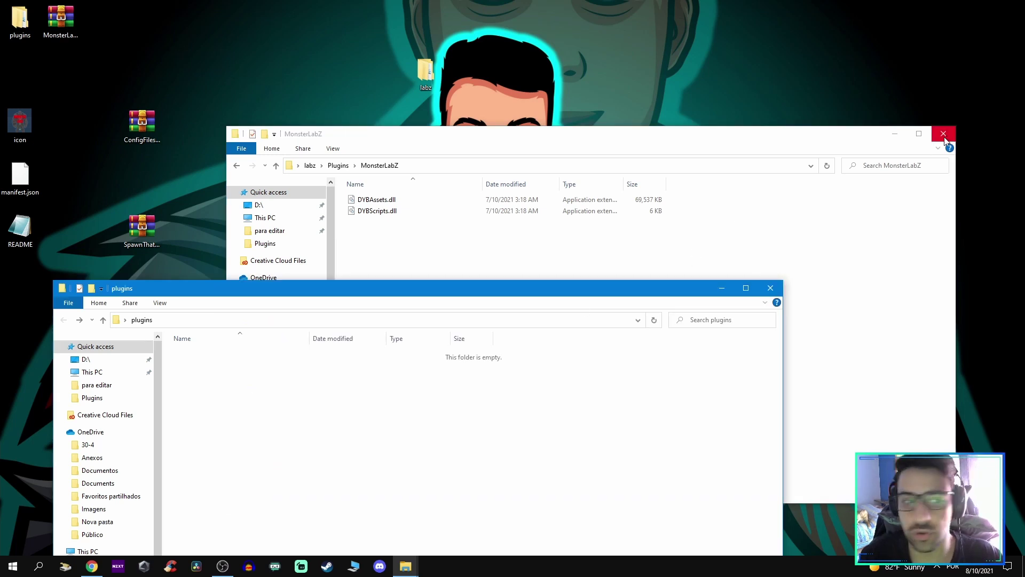
pyautogui.moveTo(8, 320); pyautogui.dragTo(38, 8)
pyautogui.press('Delete')
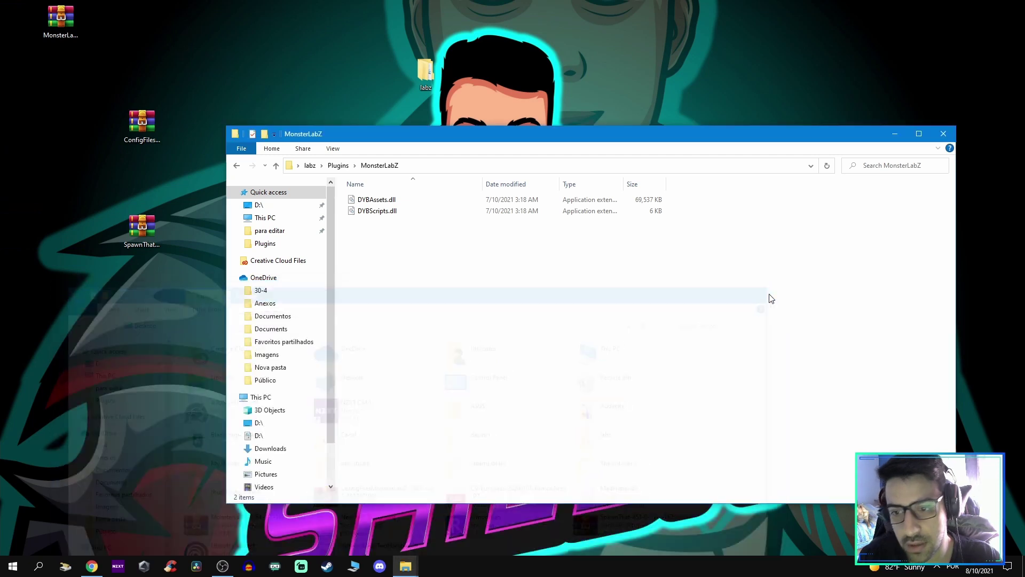
pyautogui.click(62, 27)
pyautogui.press('Delete')
# Step: Set the SpawnThat archive apart from the config archive and extract it onto the desktop
pyautogui.moveTo(141, 236); pyautogui.dragTo(24, 28)
pyautogui.rightClick(36, 24)
pyautogui.click(79, 81)
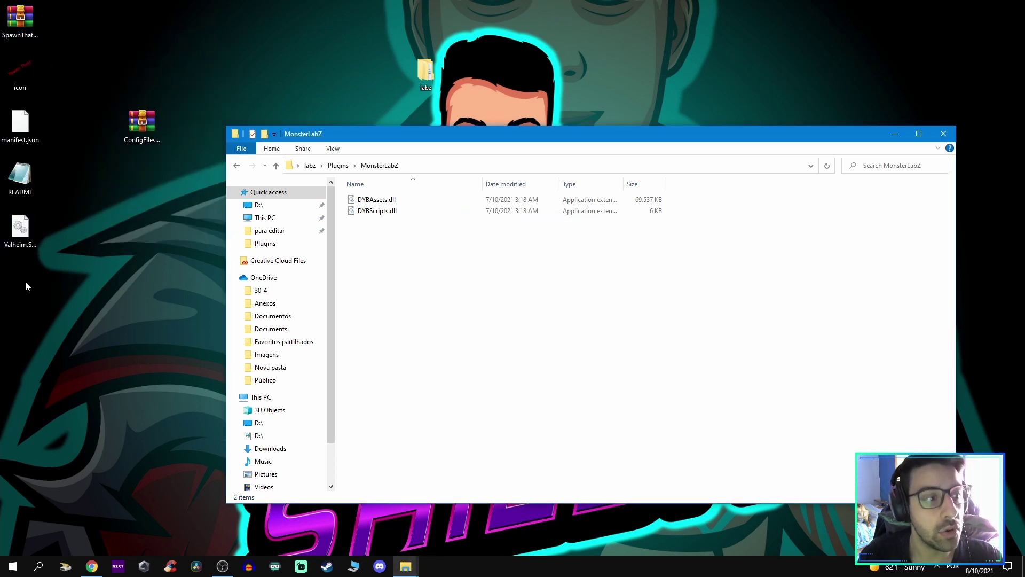
# Step: Move Valheim.SpawnThat.dll from the desktop into labz's Plugins folder, outside the MonsterLabZ subfolder
pyautogui.click(13, 231)
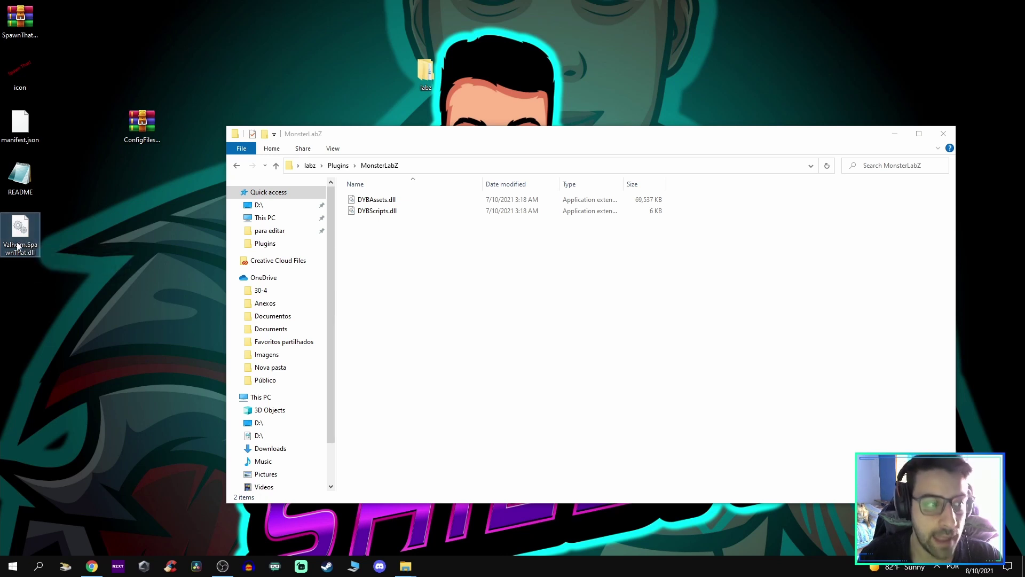
pyautogui.click(375, 272)
pyautogui.hotkey('alt', 'Up')
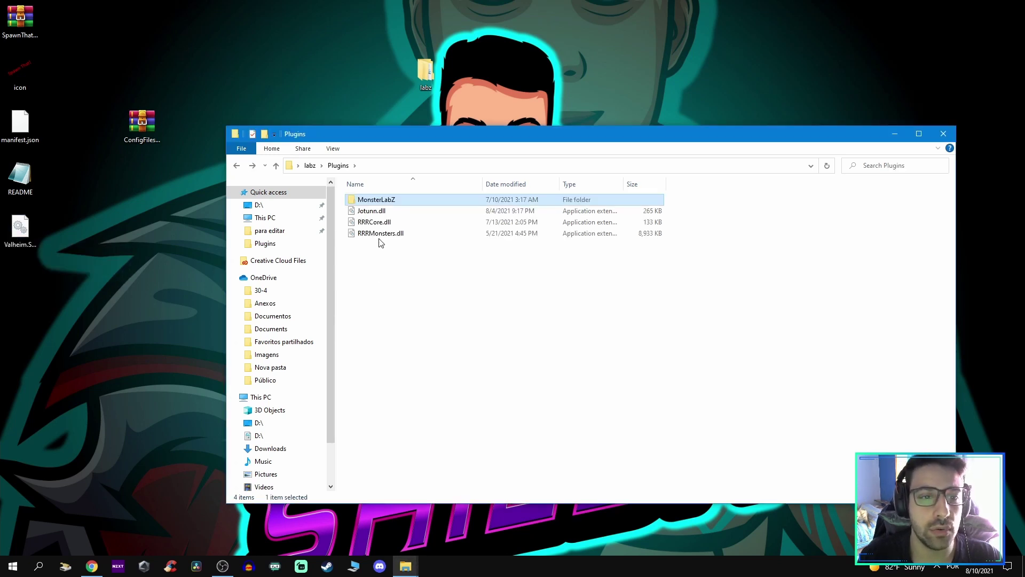
pyautogui.moveTo(36, 213); pyautogui.dragTo(394, 273)
# Step: Return to the labz folder and delete the leftover SpawnThat files and archive from the desktop
pyautogui.click(309, 165)
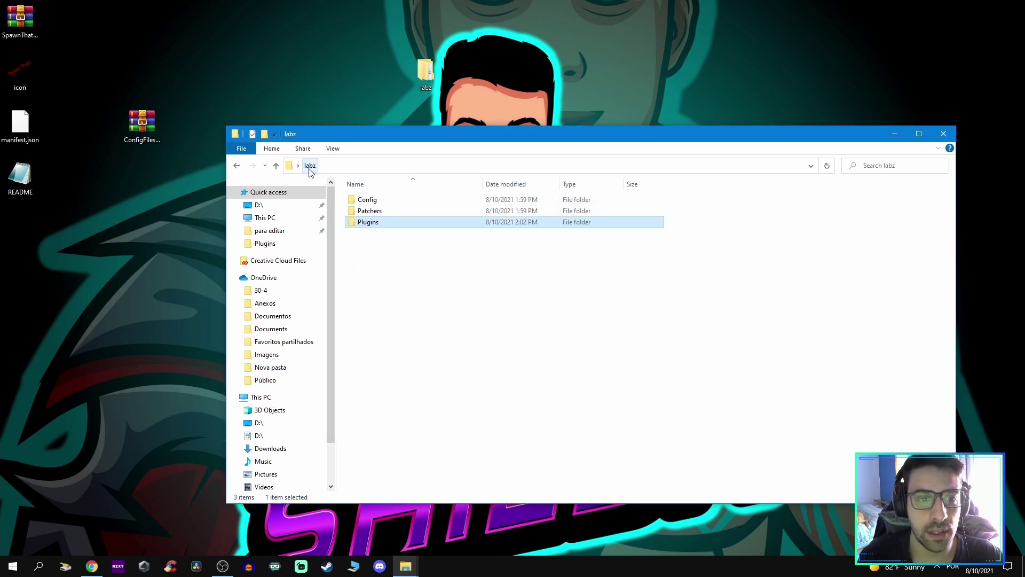
pyautogui.moveTo(68, 291); pyautogui.dragTo(17, 4)
pyautogui.press('Delete')
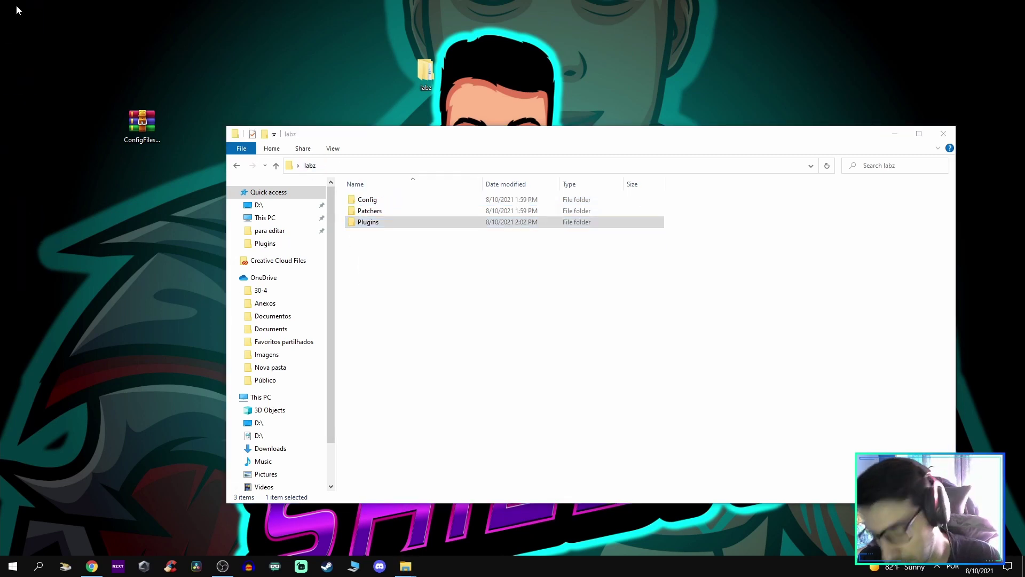
# Step: Review the files sorted into labz's Plugins folder, its MonsterLabZ subfolder, the Patchers folder and the Config folder
pyautogui.doubleClick(368, 221)
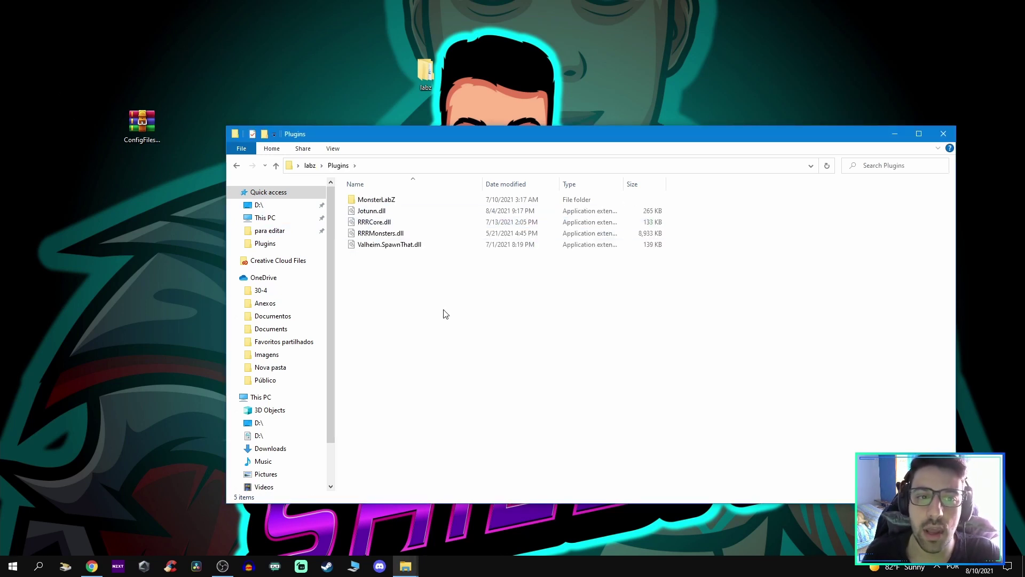
pyautogui.doubleClick(377, 199)
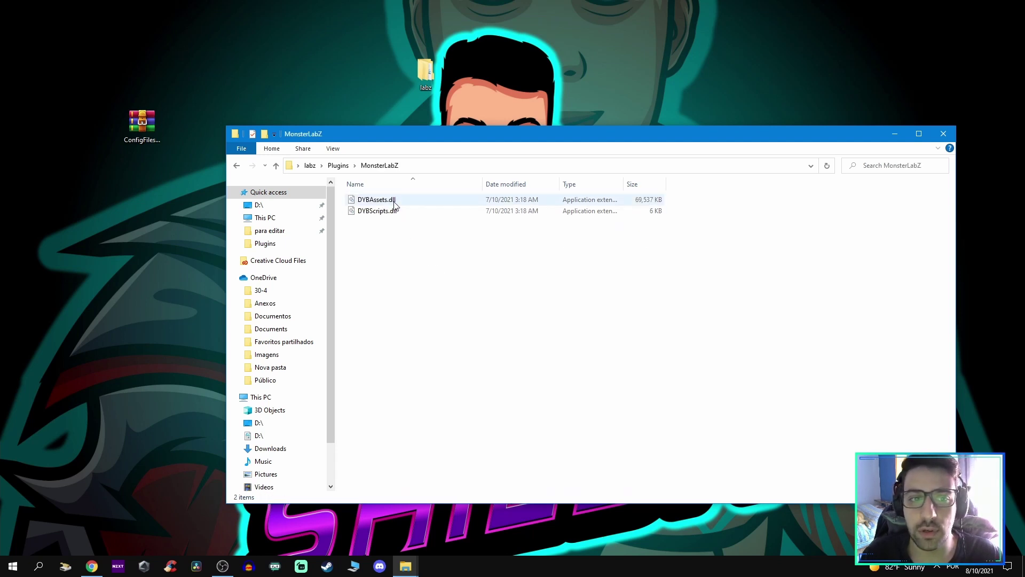
pyautogui.hotkey('alt', 'Left')
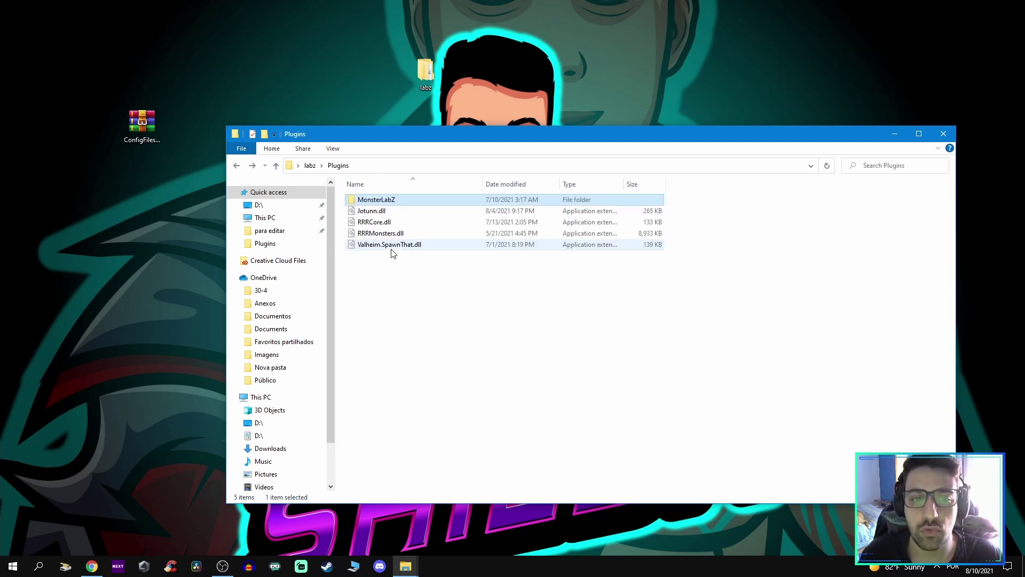
pyautogui.hotkey('alt', 'Left')
pyautogui.doubleClick(382, 210)
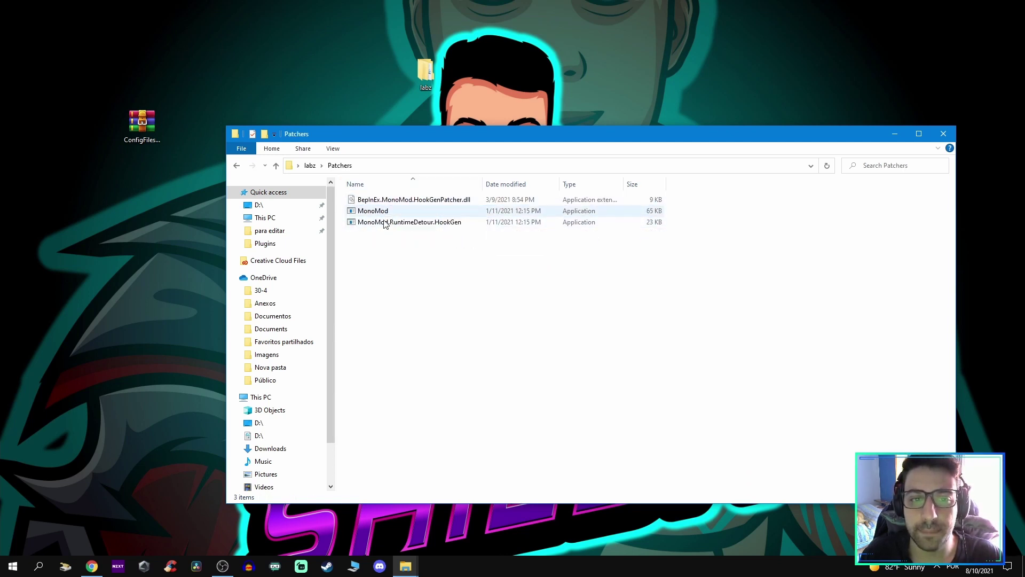
pyautogui.hotkey('alt', 'Left')
pyautogui.doubleClick(367, 200)
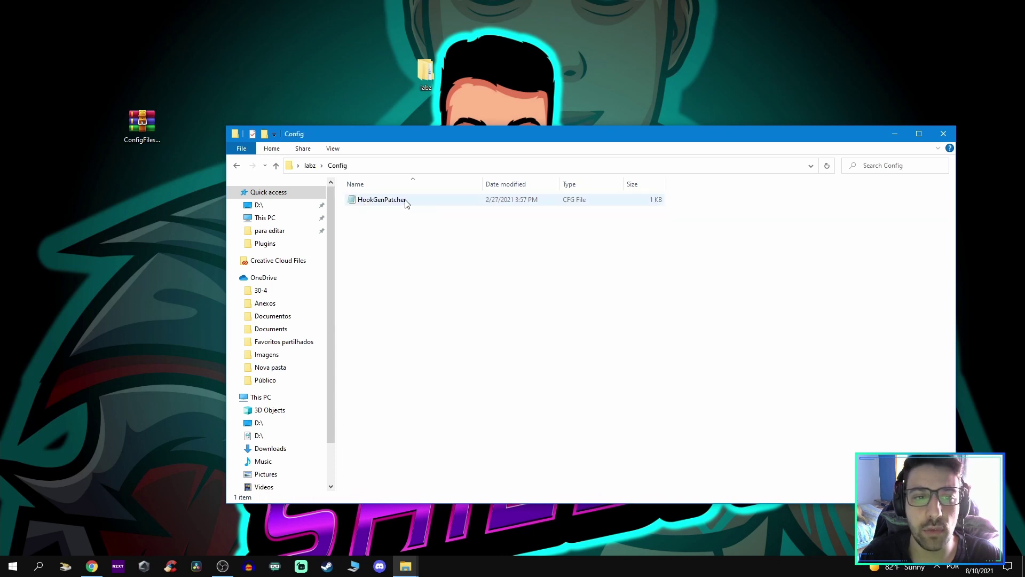
pyautogui.hotkey('alt', 'Left')
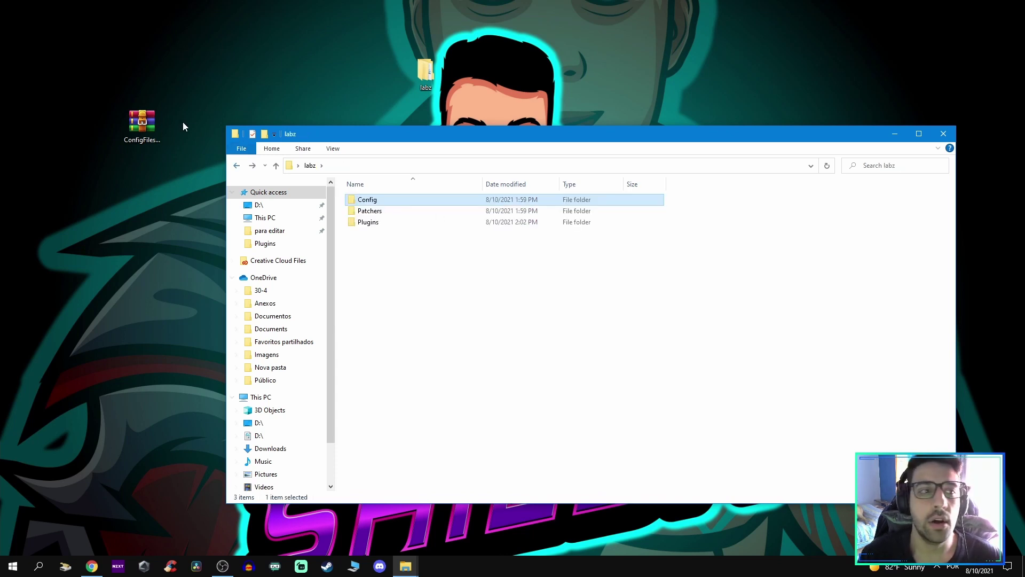
# Step: Extract the ConfigFiles archive onto the desktop and check the contents of the extracted MonsterLabZ folder
pyautogui.rightClick(145, 127)
pyautogui.click(187, 183)
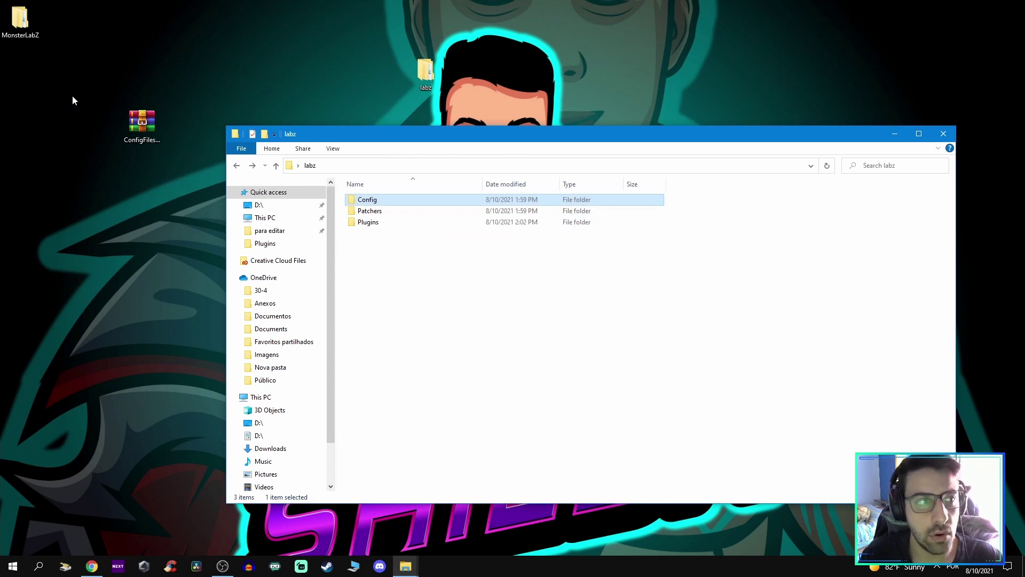
pyautogui.doubleClick(20, 22)
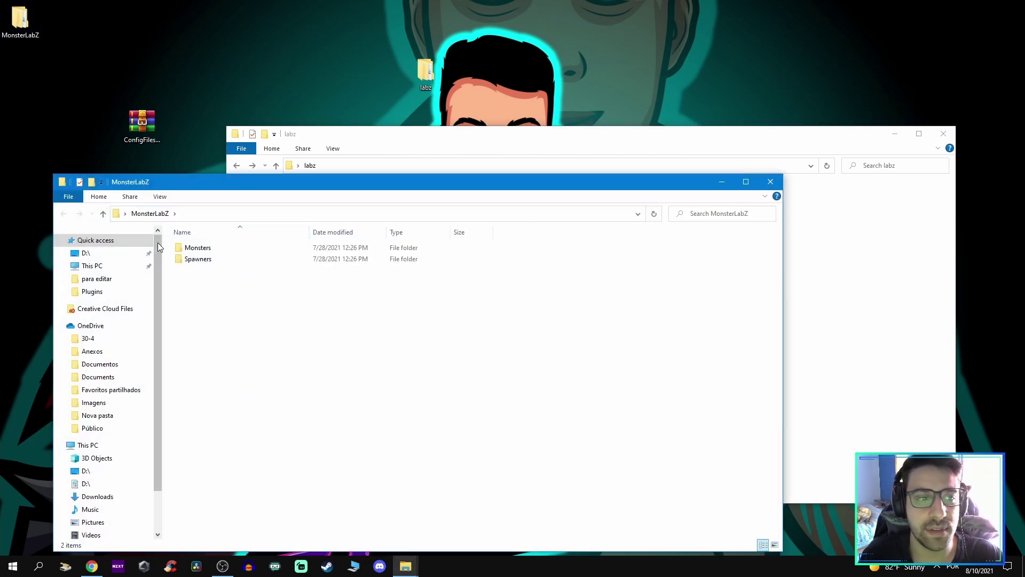
pyautogui.click(771, 182)
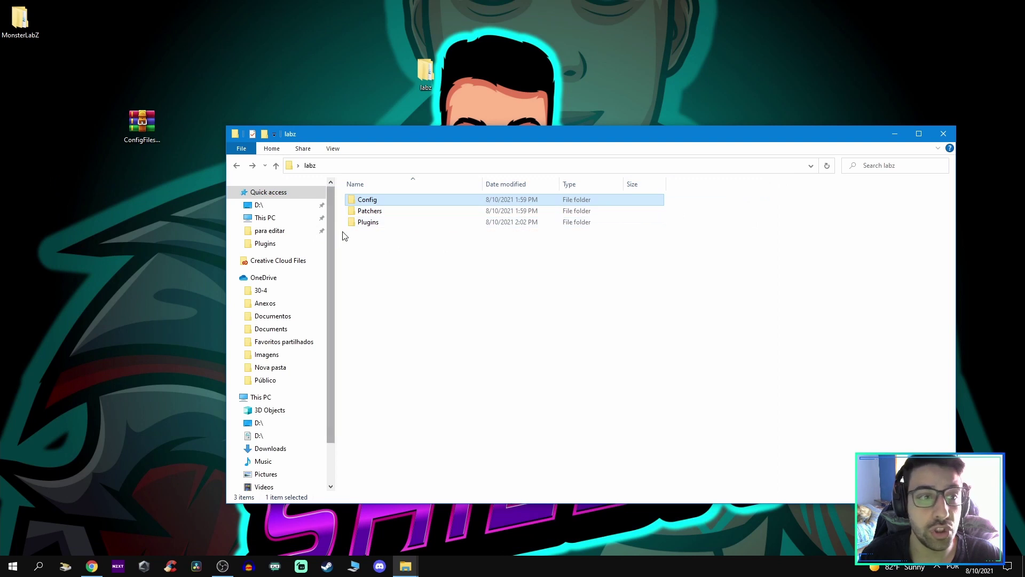
# Step: Move the extracted MonsterLabZ folder into labz's Config folder and delete the ConfigFiles archive from the desktop
pyautogui.moveTo(19, 22); pyautogui.dragTo(400, 191)
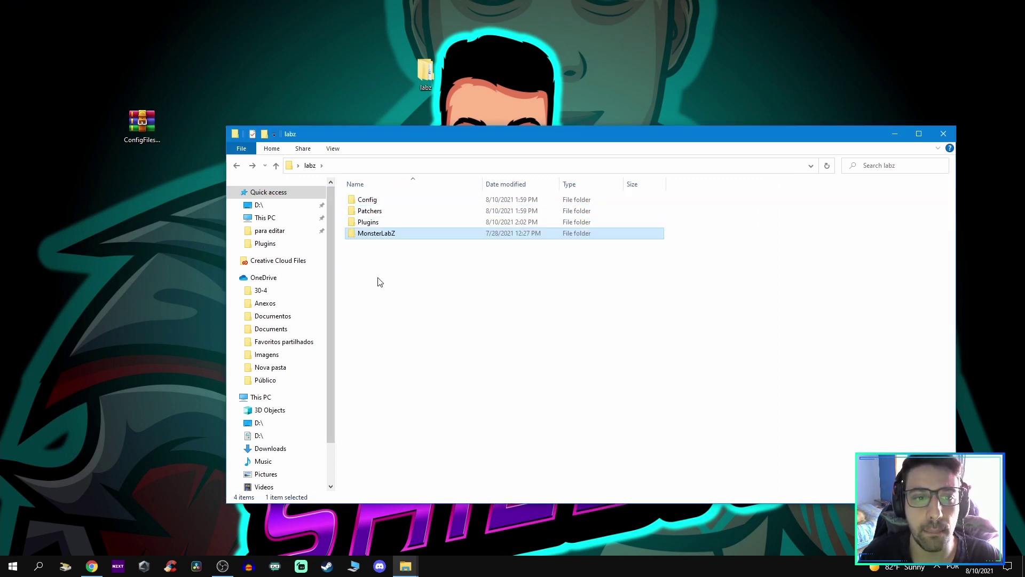
pyautogui.moveTo(381, 231); pyautogui.dragTo(389, 198)
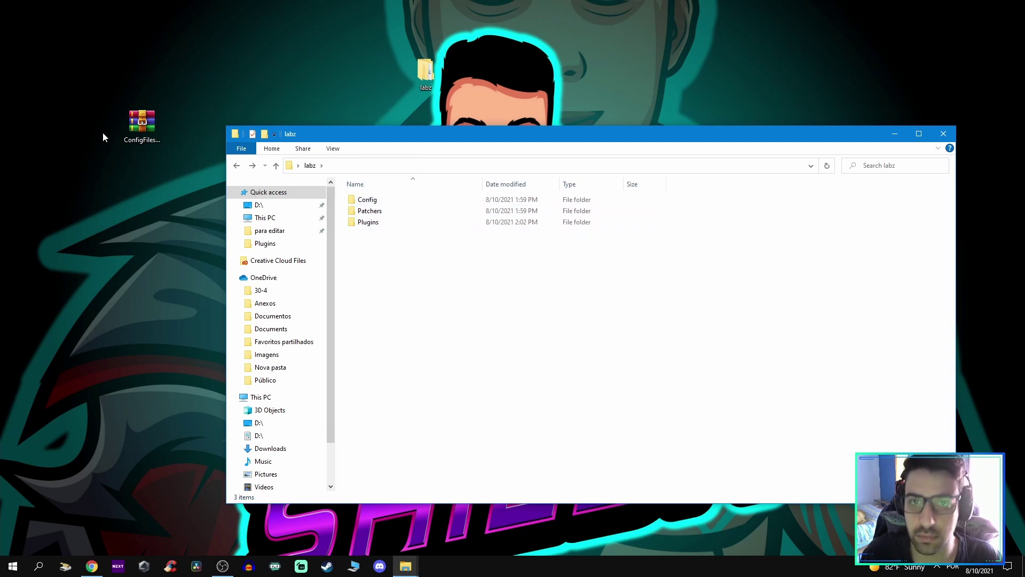
pyautogui.moveTo(56, 25); pyautogui.dragTo(161, 194)
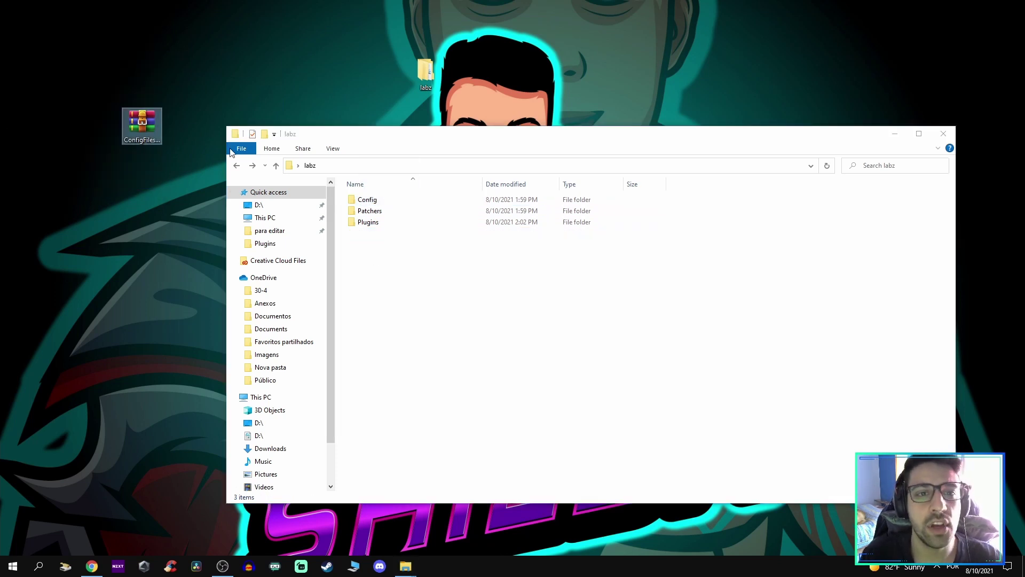
pyautogui.press('Delete')
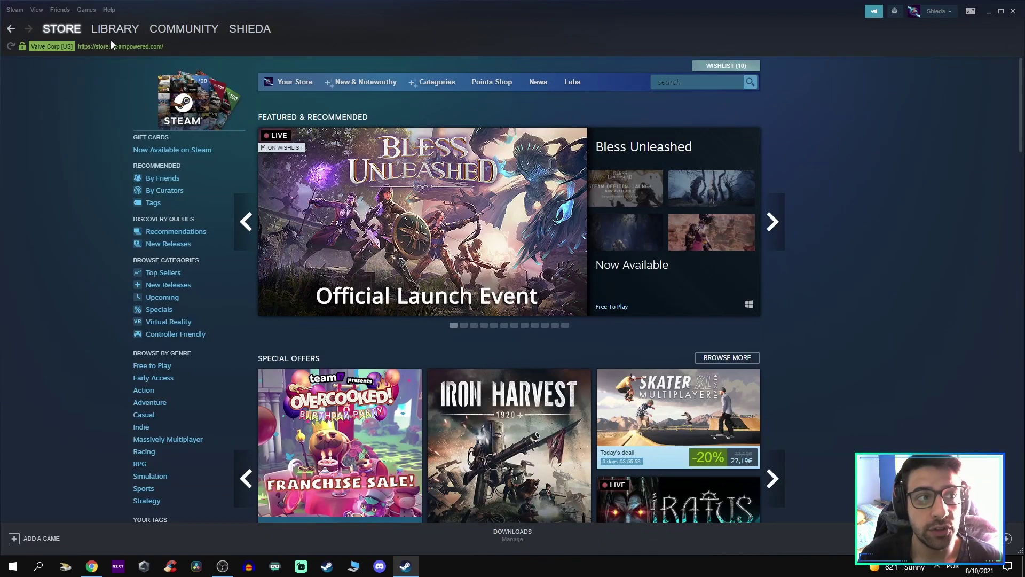
# Step: Browse Valheim's local files from its properties in the Steam library, closing Steam and the properties window
pyautogui.click(106, 27)
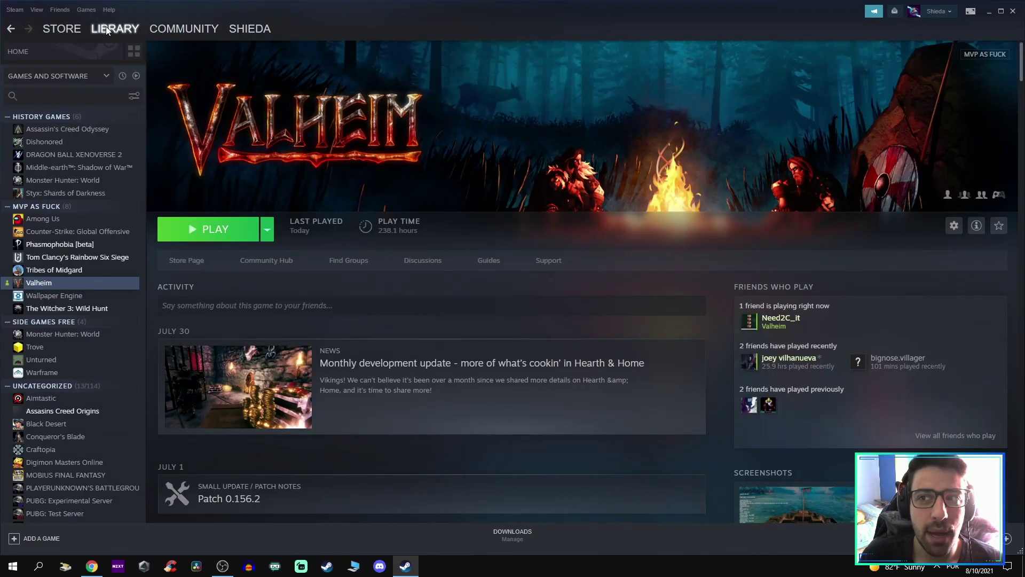
pyautogui.rightClick(63, 288)
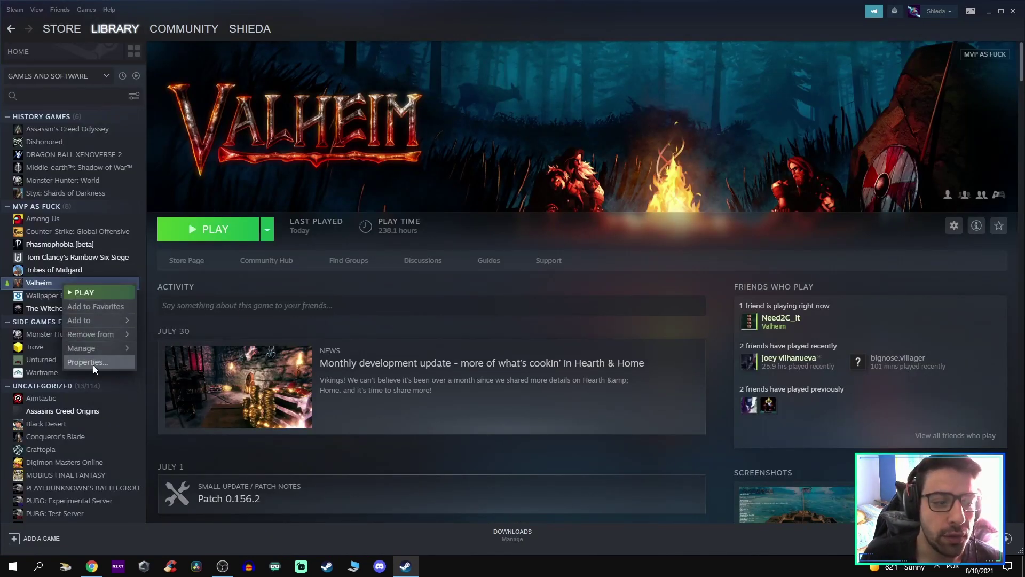
pyautogui.click(93, 364)
pyautogui.click(363, 229)
pyautogui.click(663, 206)
pyautogui.click(1013, 10)
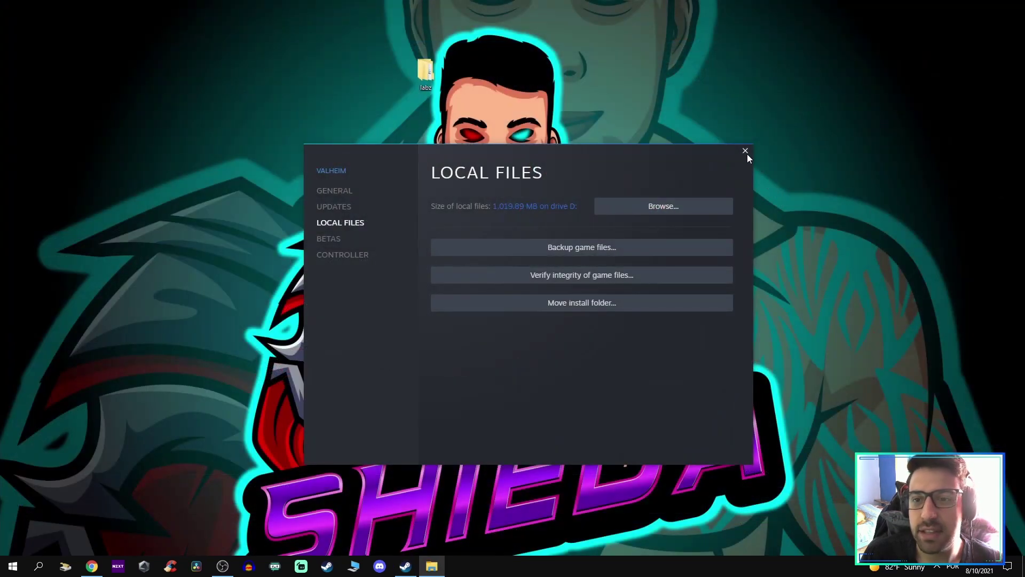
pyautogui.click(745, 151)
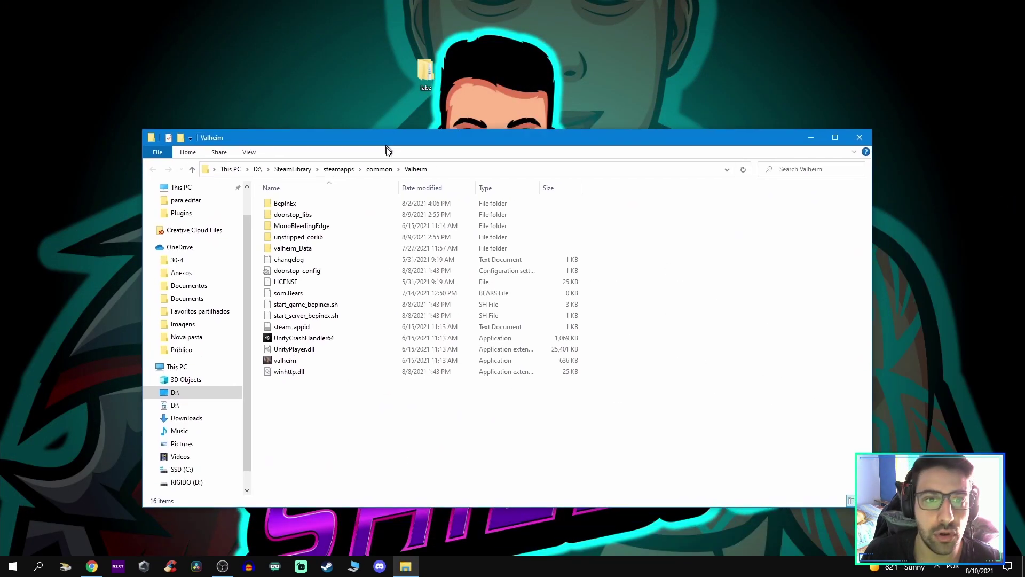
# Step: Open the BepInEx folder inside Valheim's game folder and place the labz folder's window beside it
pyautogui.moveTo(385, 141); pyautogui.dragTo(427, 185)
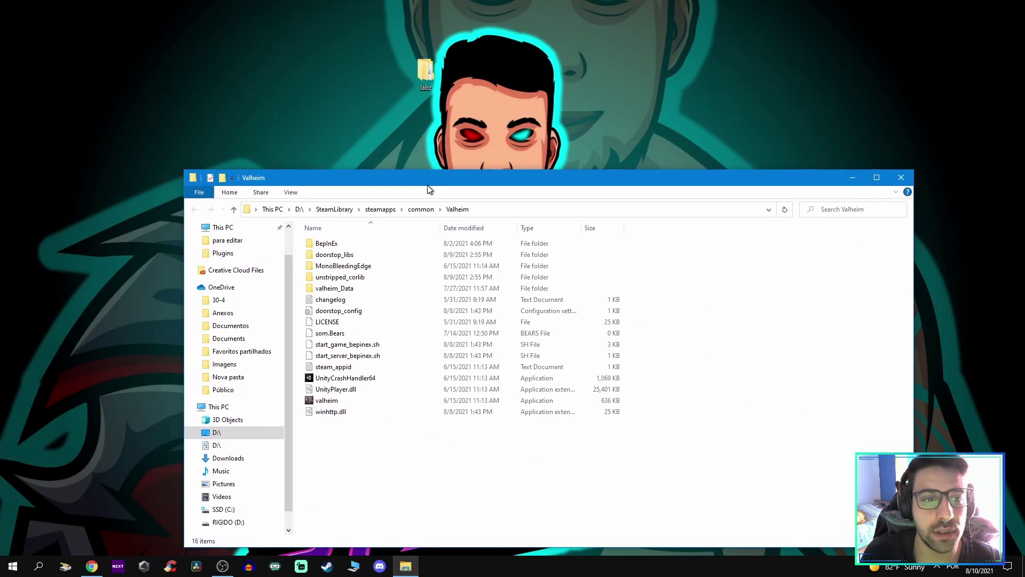
pyautogui.doubleClick(327, 246)
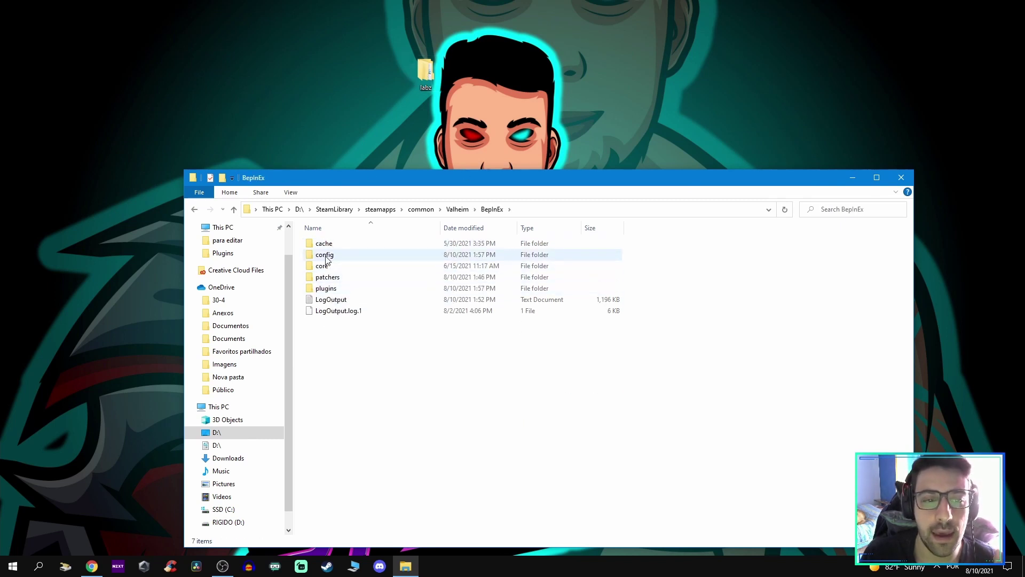
pyautogui.click(326, 289)
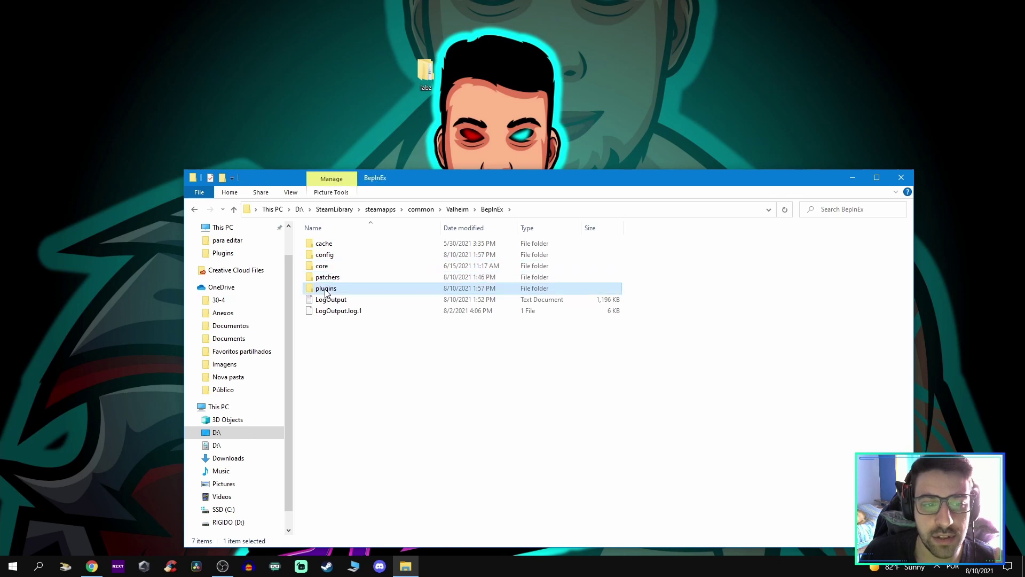
pyautogui.doubleClick(426, 73)
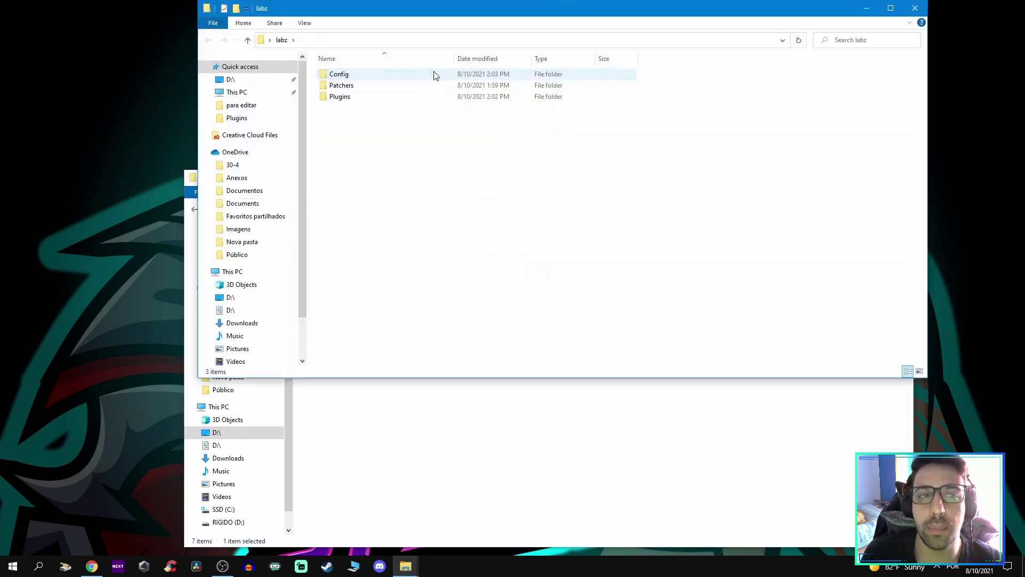
pyautogui.moveTo(497, 7); pyautogui.dragTo(733, 117)
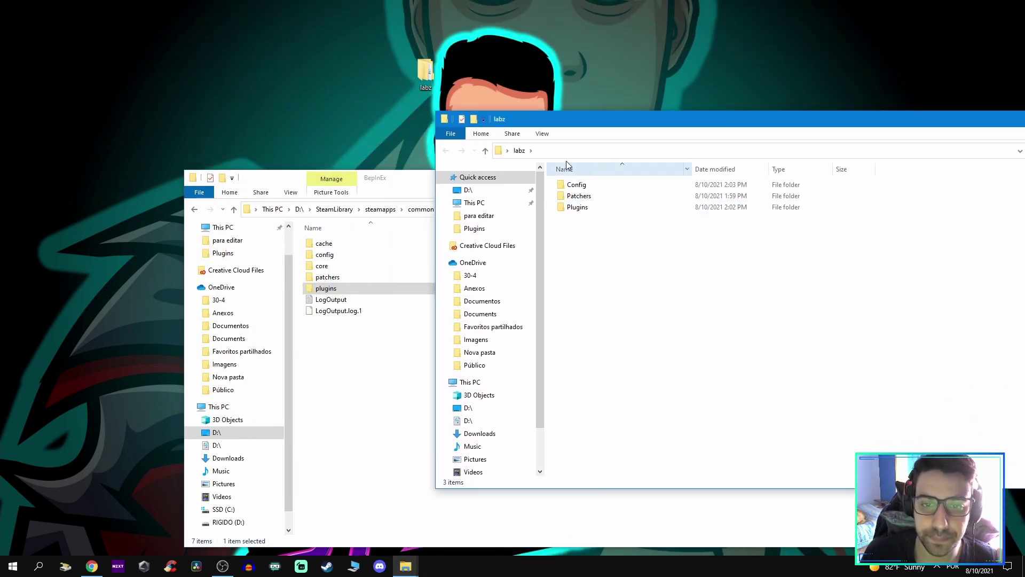
pyautogui.moveTo(595, 127); pyautogui.dragTo(696, 159)
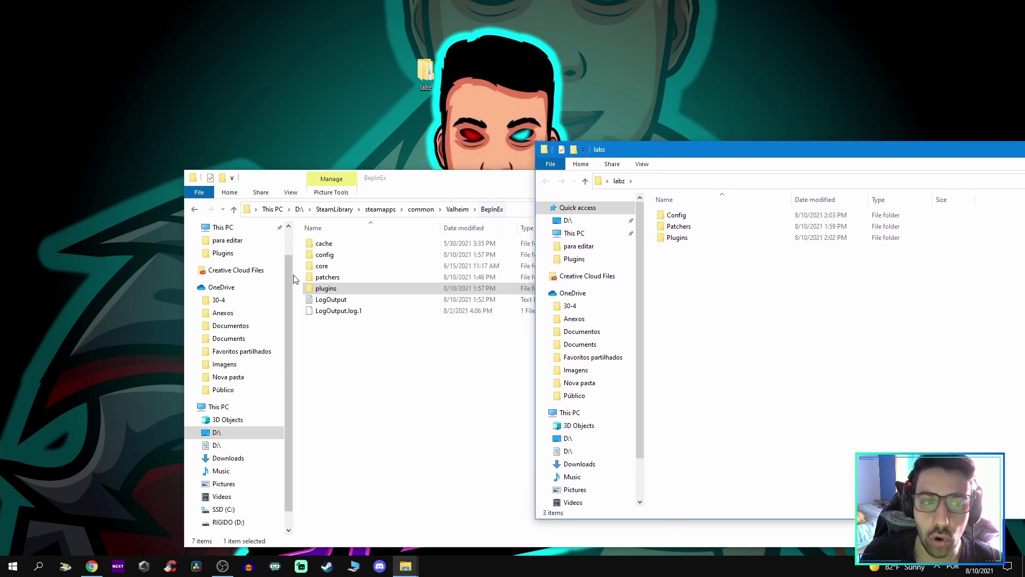
# Step: Move the MonsterLabZ folder and the four DLL files from labz's Plugins folder into BepInEx's plugins folder
pyautogui.doubleClick(694, 238)
pyautogui.moveTo(707, 364); pyautogui.dragTo(671, 190)
pyautogui.doubleClick(357, 291)
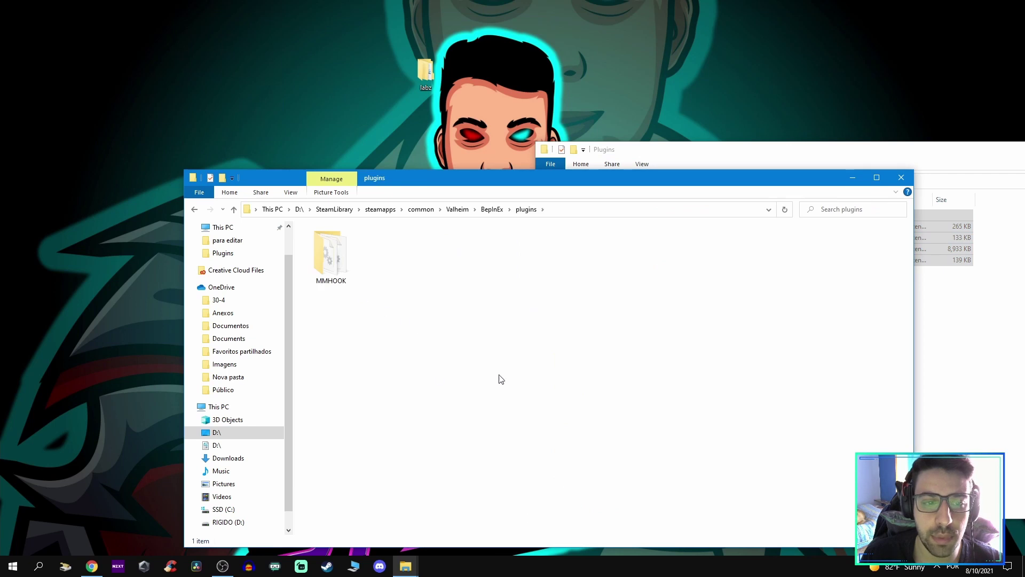
pyautogui.click(954, 366)
pyautogui.moveTo(685, 357); pyautogui.dragTo(371, 304)
pyautogui.moveTo(783, 367); pyautogui.dragTo(638, 236)
pyautogui.click(331, 266)
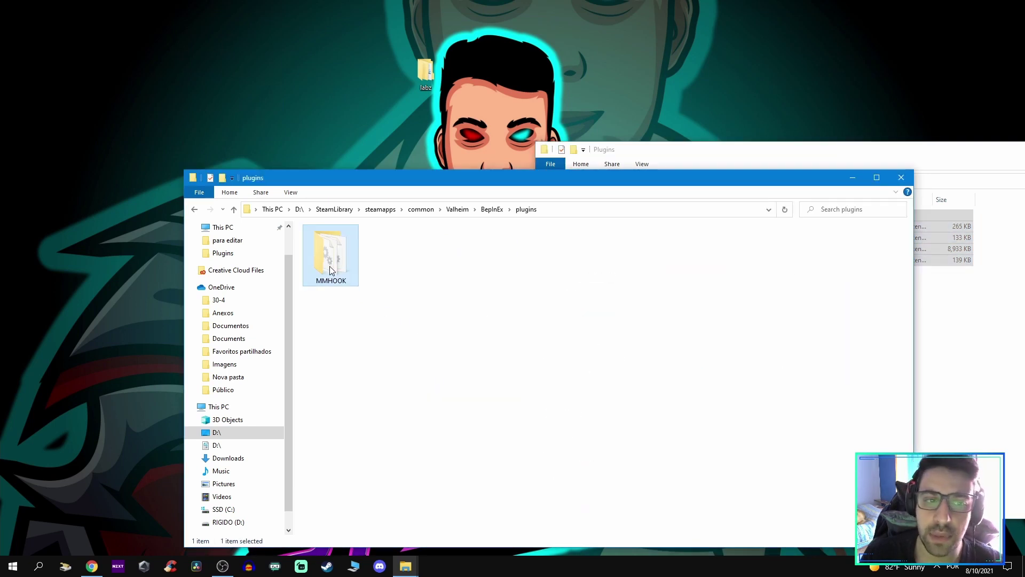
pyautogui.click(682, 154)
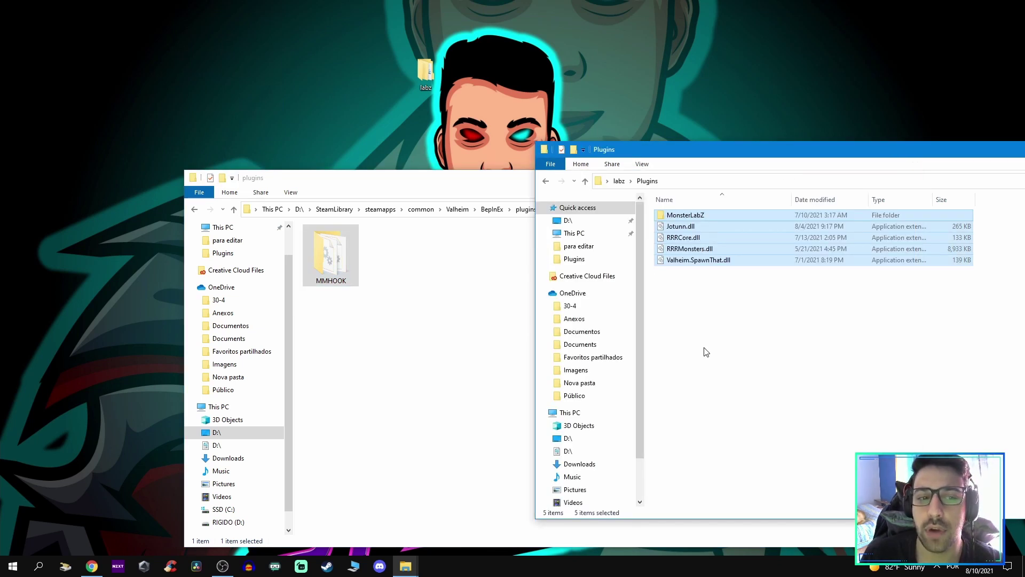
pyautogui.moveTo(709, 355); pyautogui.dragTo(418, 298)
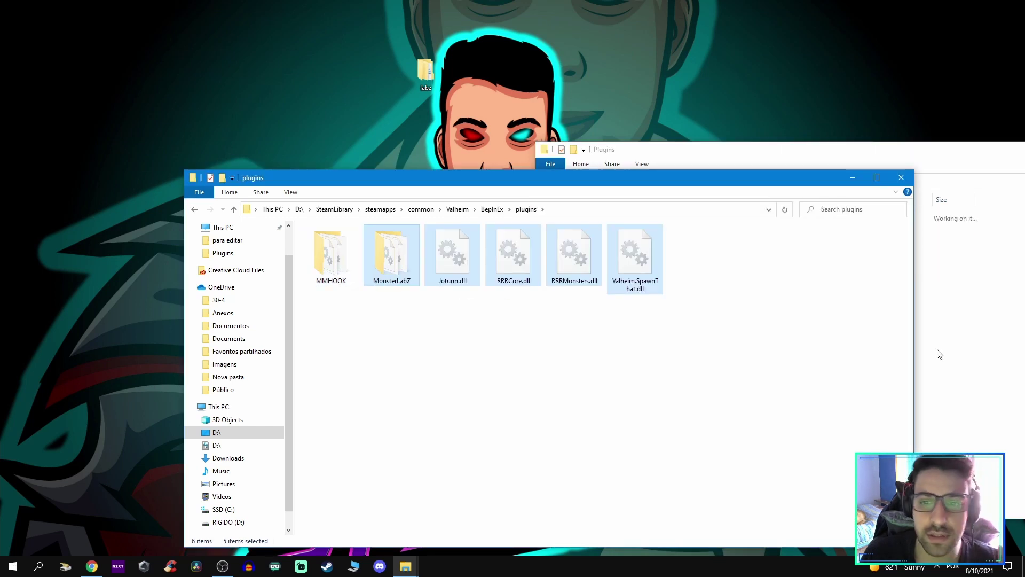
# Step: Move all three files from labz's Patchers folder into BepInEx's patchers folder, replacing the files with the same names
pyautogui.click(935, 353)
pyautogui.hotkey('alt', 'Left')
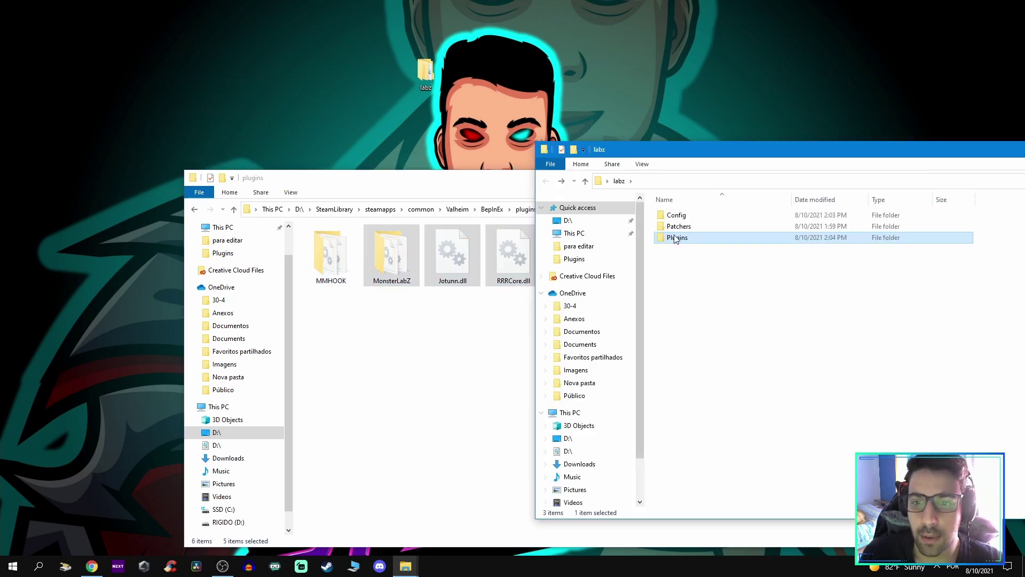
pyautogui.click(404, 375)
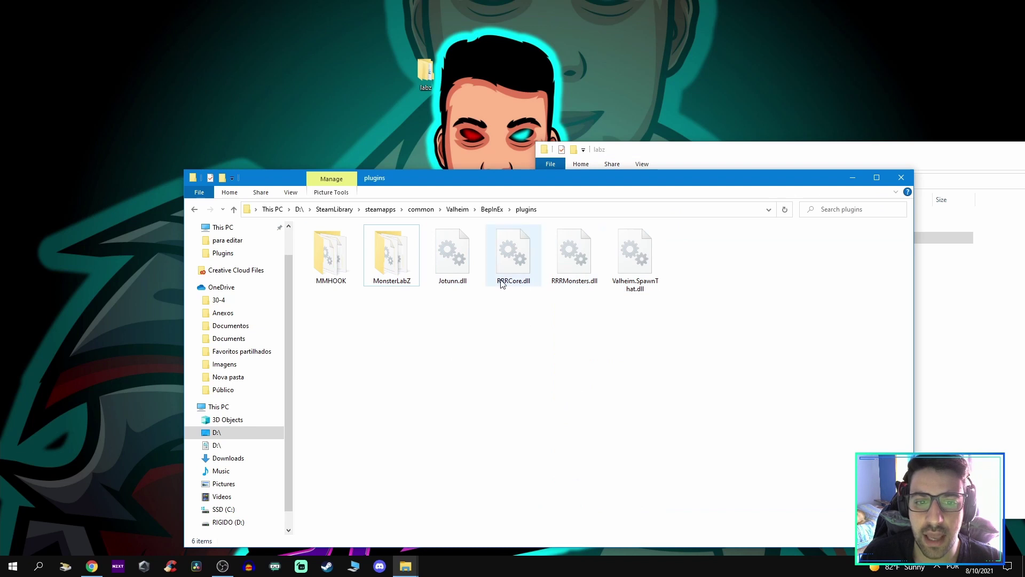
pyautogui.hotkey('alt', 'Up')
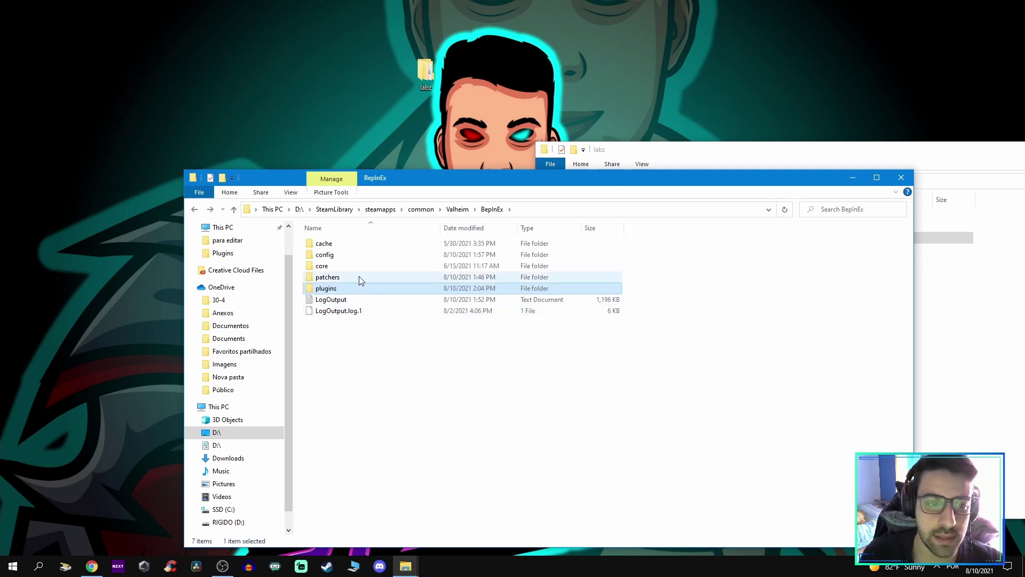
pyautogui.doubleClick(359, 277)
pyautogui.moveTo(433, 177); pyautogui.dragTo(320, 231)
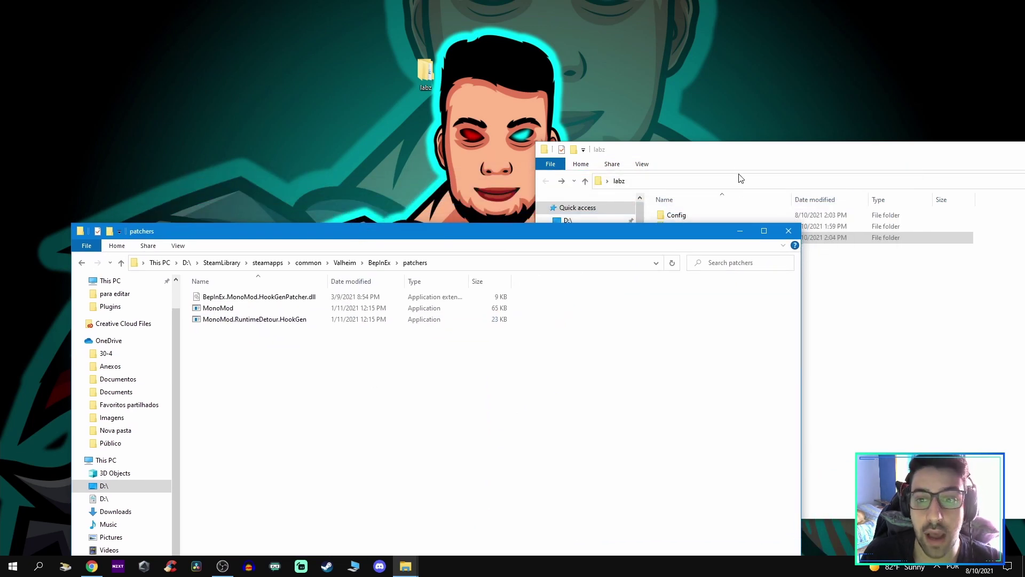
pyautogui.click(722, 189)
pyautogui.doubleClick(687, 229)
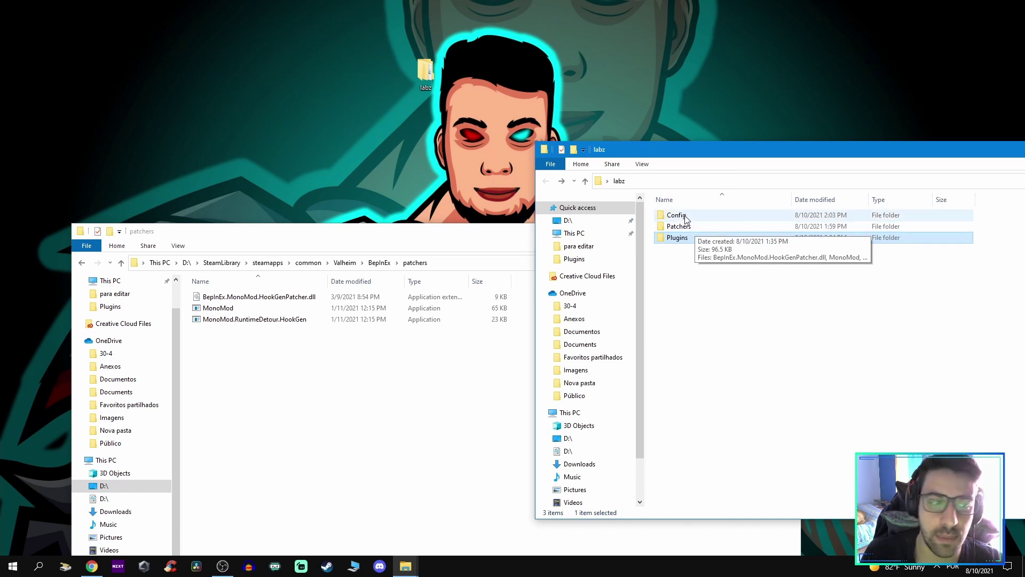
pyautogui.hotkey('ctrl', 'a')
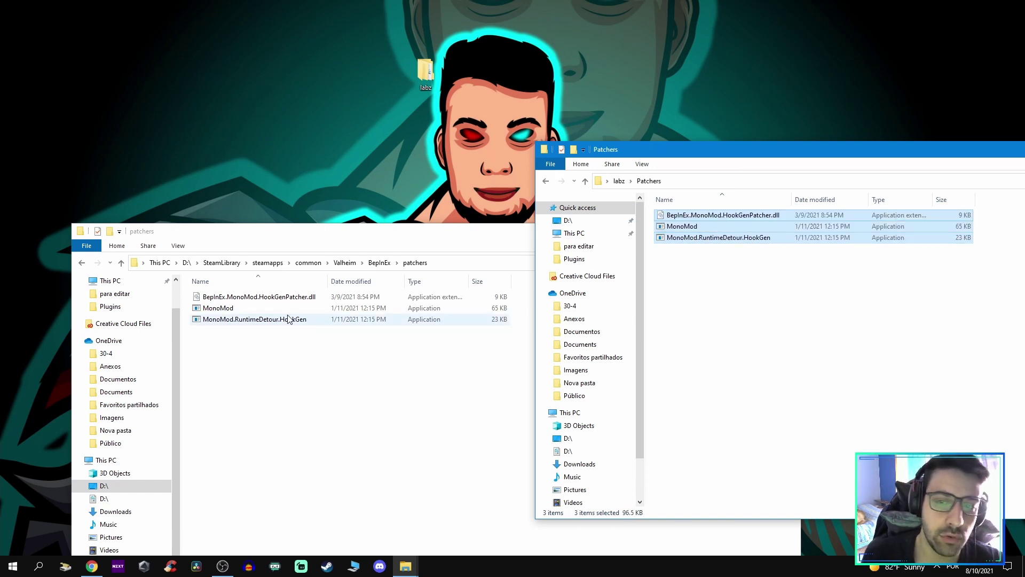
pyautogui.moveTo(711, 219); pyautogui.dragTo(243, 342)
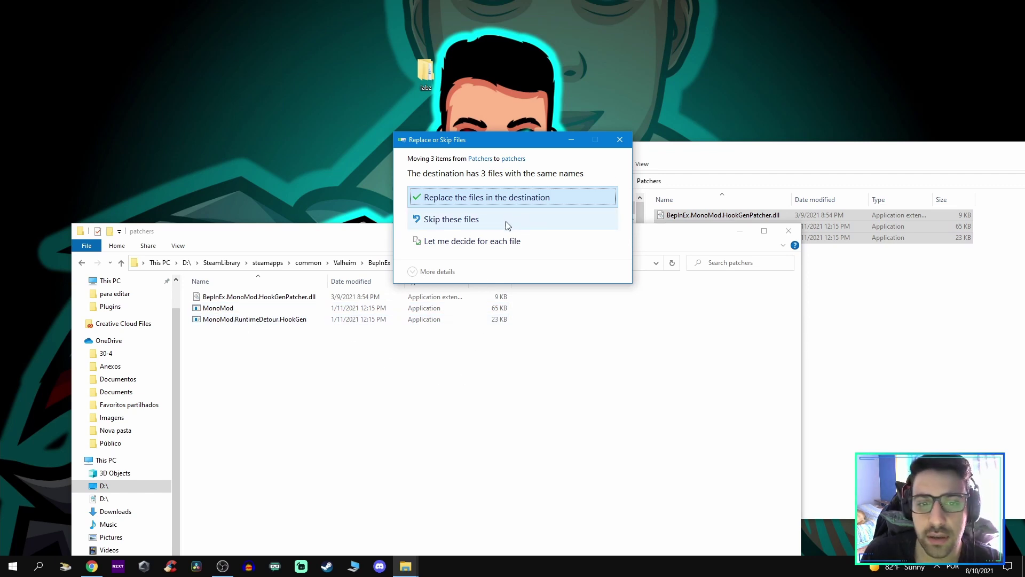
pyautogui.click(486, 198)
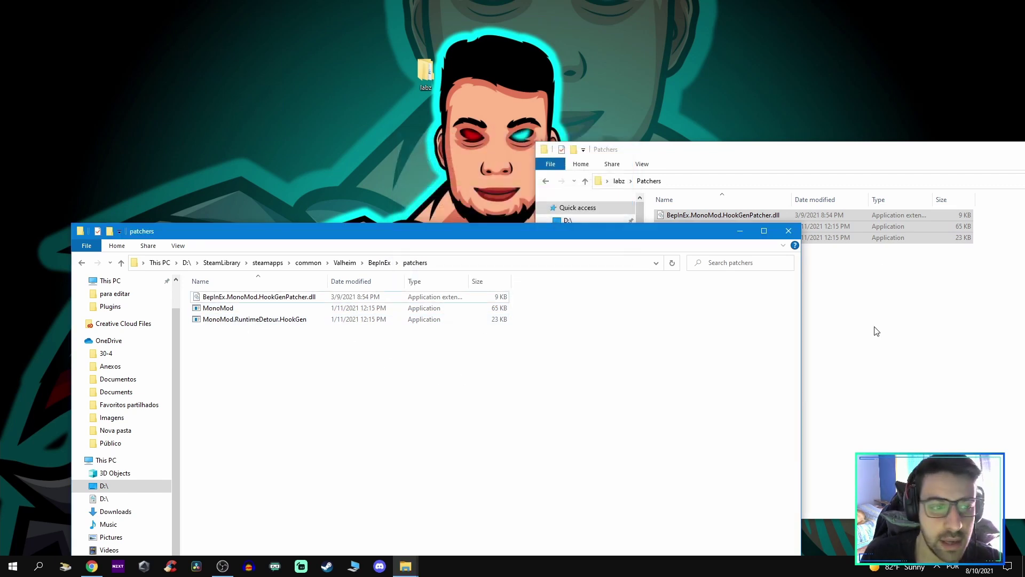
# Step: Open labz's Config folder and BepInEx's config folder, and place the two windows side by side
pyautogui.click(837, 350)
pyautogui.press('BackSpace')
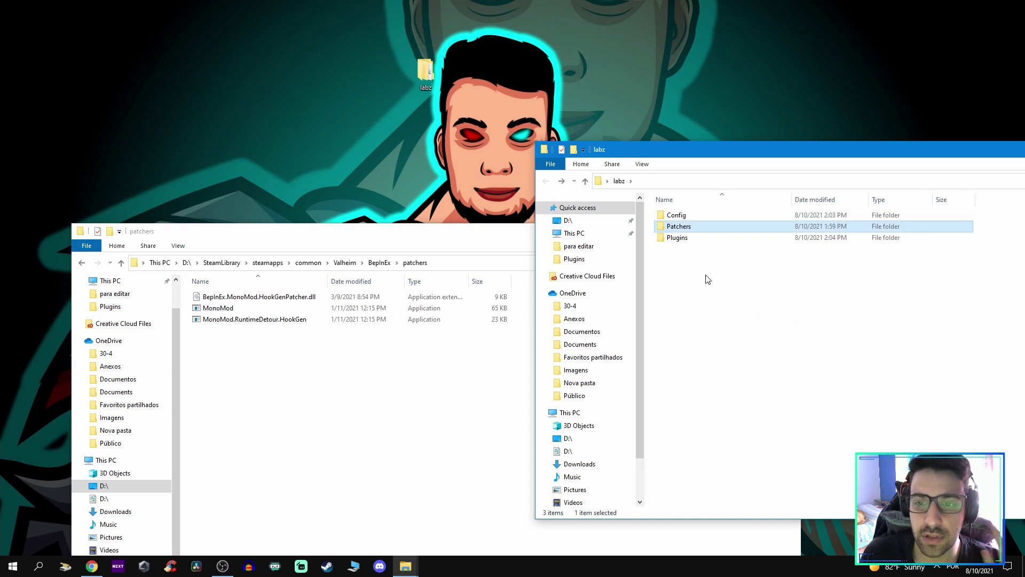
pyautogui.doubleClick(672, 215)
pyautogui.click(346, 388)
pyautogui.press('BackSpace')
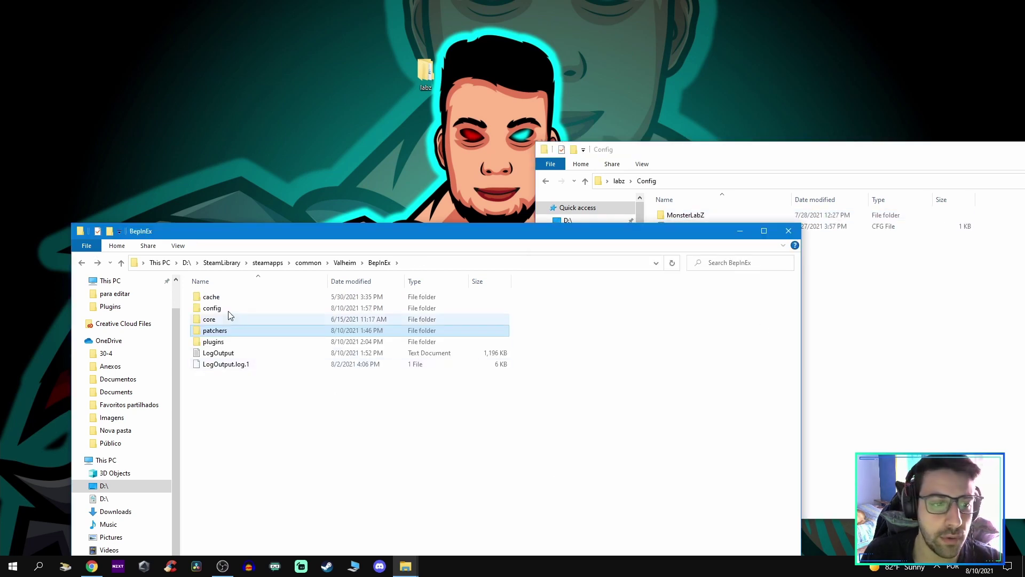
pyautogui.doubleClick(222, 310)
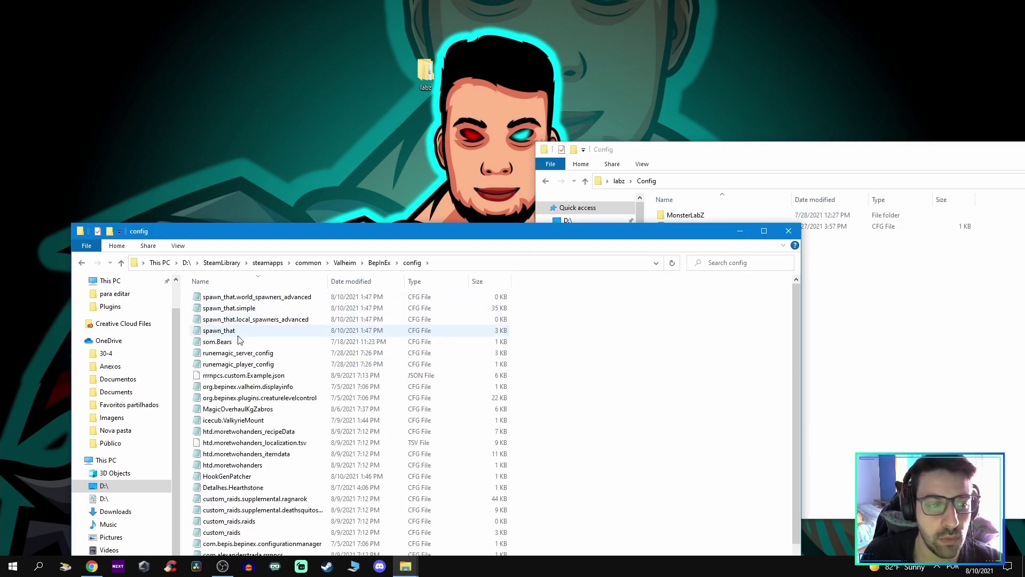
pyautogui.scroll(-1, 229, 331)
pyautogui.click(816, 378)
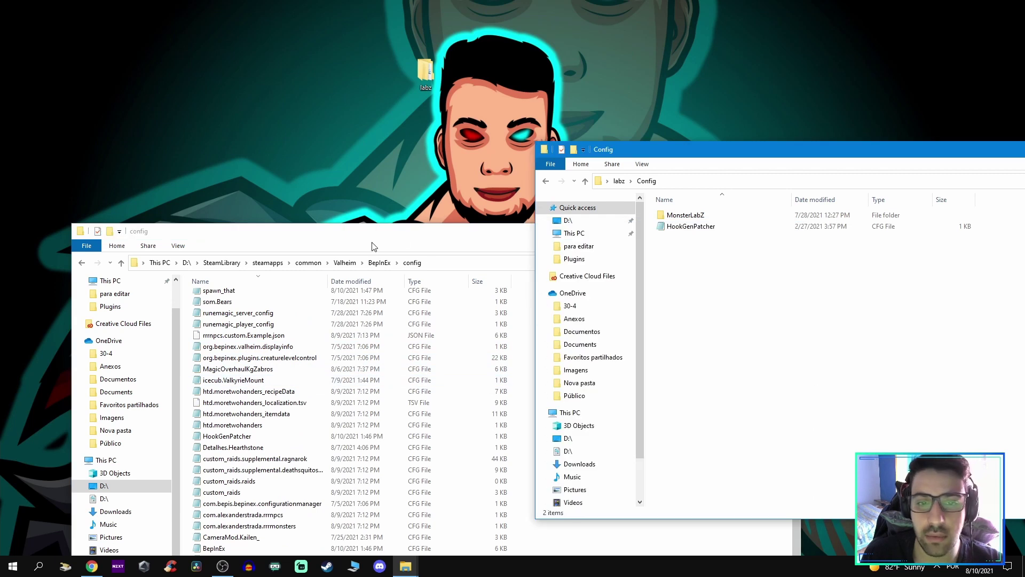
pyautogui.moveTo(406, 231); pyautogui.dragTo(317, 171)
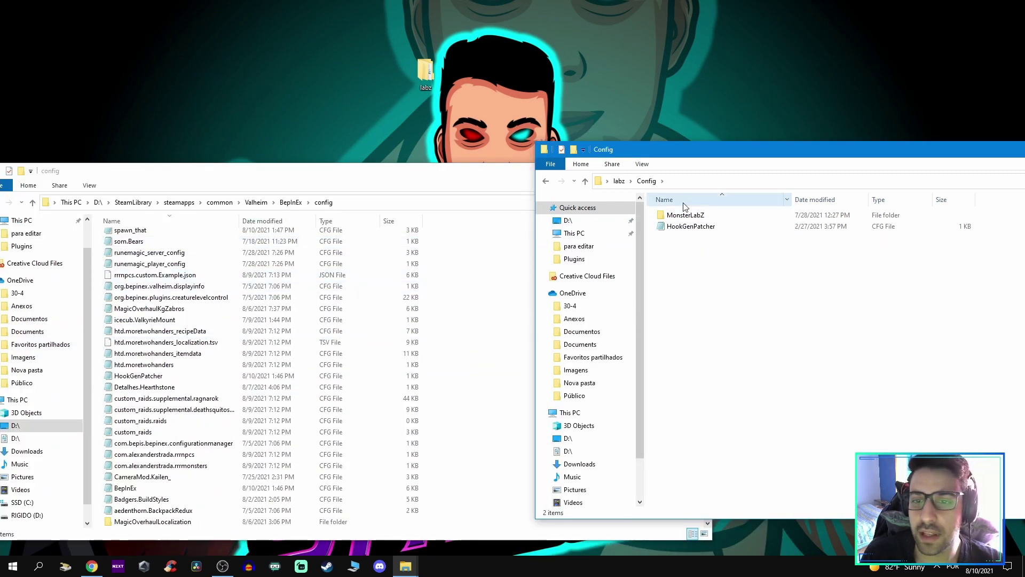
# Step: Move the MonsterLabZ folder and HookGenPatcher file from labz's Config into BepInEx's config folder, replacing the existing file, and close the destination window
pyautogui.moveTo(716, 327); pyautogui.dragTo(387, 316)
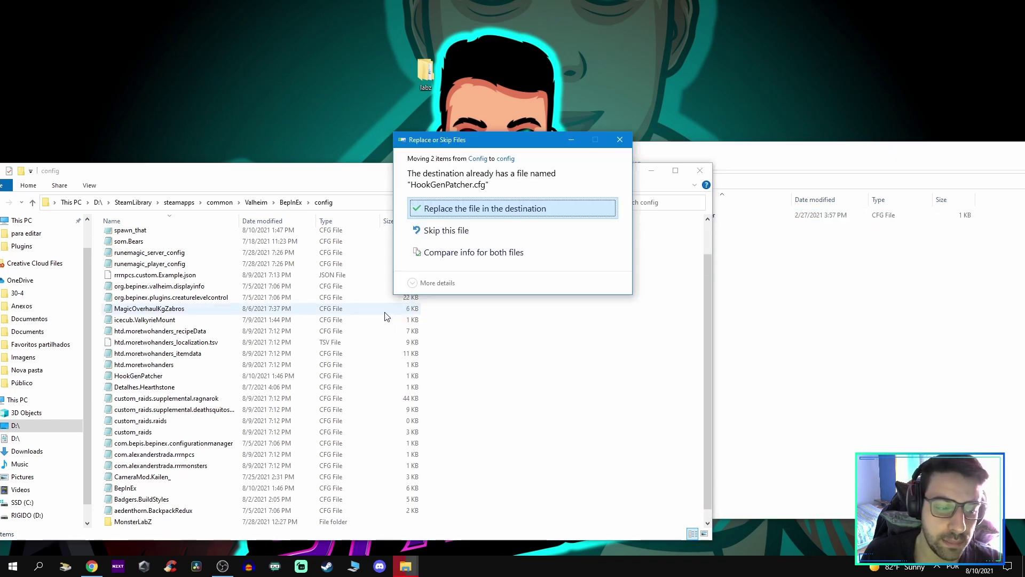
pyautogui.click(475, 209)
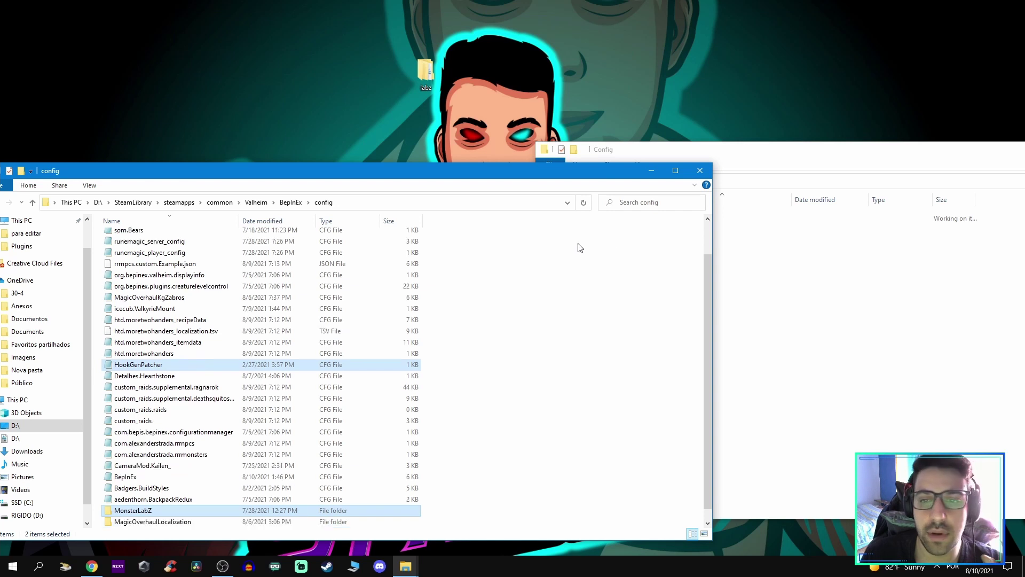
pyautogui.click(701, 171)
# Step: Check the contents of labz's Config, Patchers and Plugins folders for leftover files, and close the labz window
pyautogui.moveTo(703, 152); pyautogui.dragTo(504, 147)
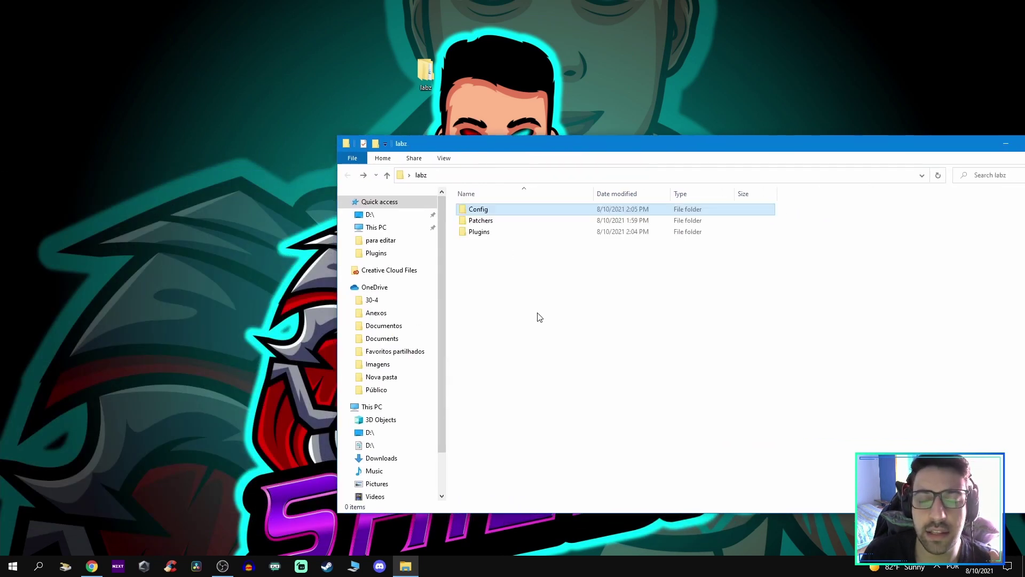
pyautogui.press('BackSpace')
pyautogui.doubleClick(504, 219)
pyautogui.press('BackSpace')
pyautogui.doubleClick(497, 230)
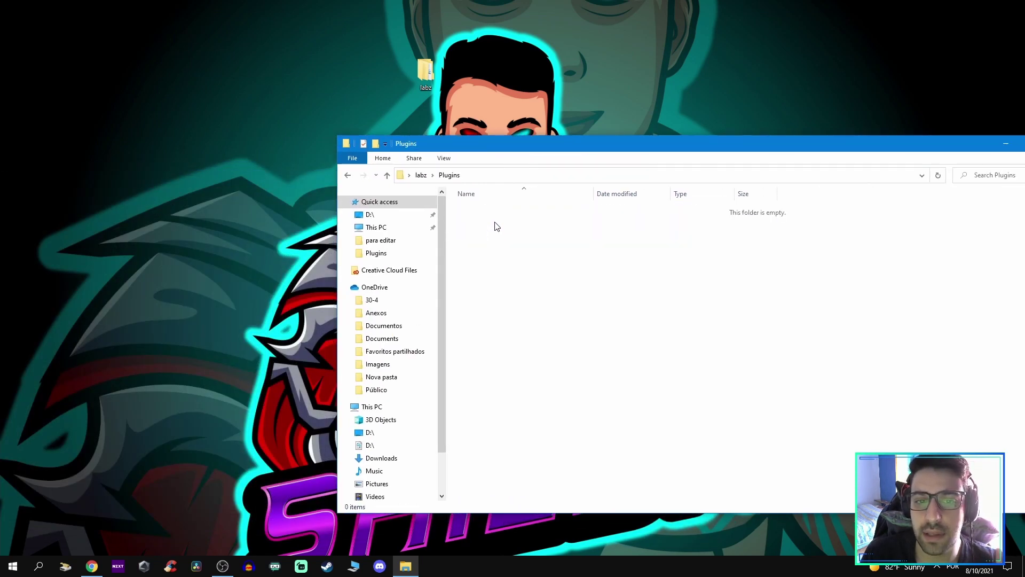
pyautogui.press('BackSpace')
pyautogui.doubleClick(511, 221)
pyautogui.press('BackSpace')
pyautogui.doubleClick(493, 210)
pyautogui.moveTo(587, 149); pyautogui.dragTo(353, 150)
pyautogui.press('BackSpace')
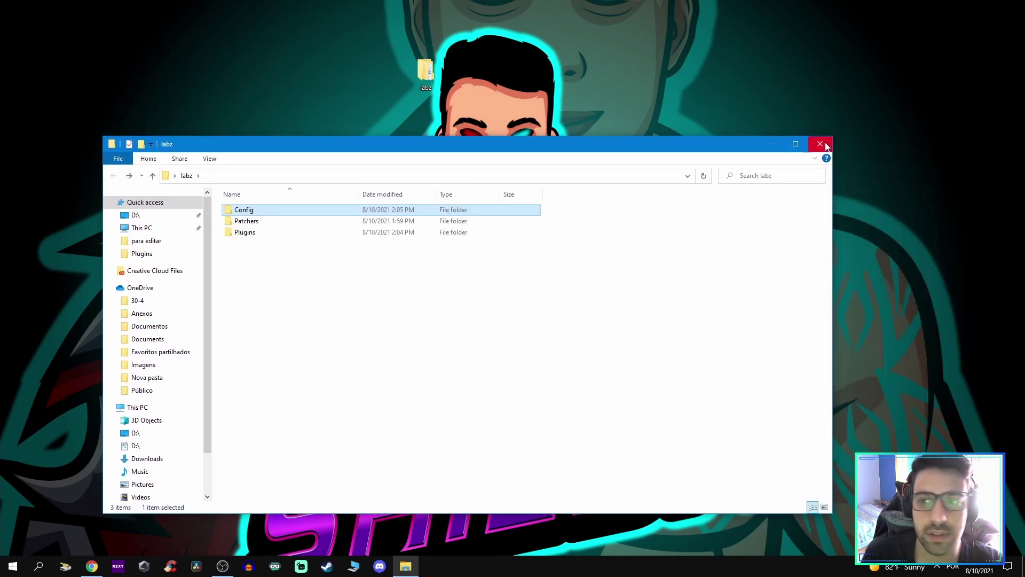
pyautogui.click(820, 144)
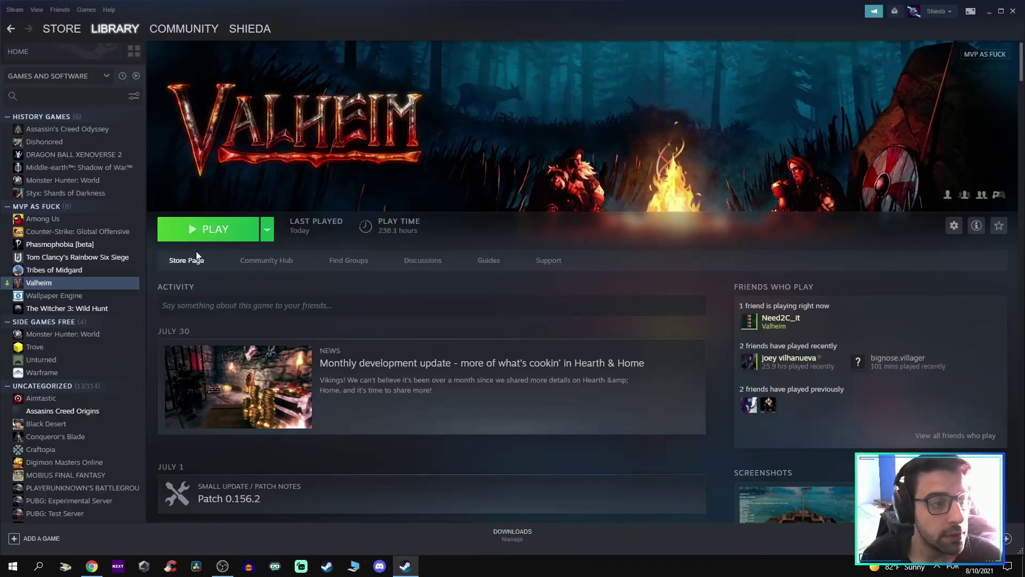
# Step: Launch Valheim from the Steam library and minimize Steam
pyautogui.click(229, 230)
pyautogui.click(533, 310)
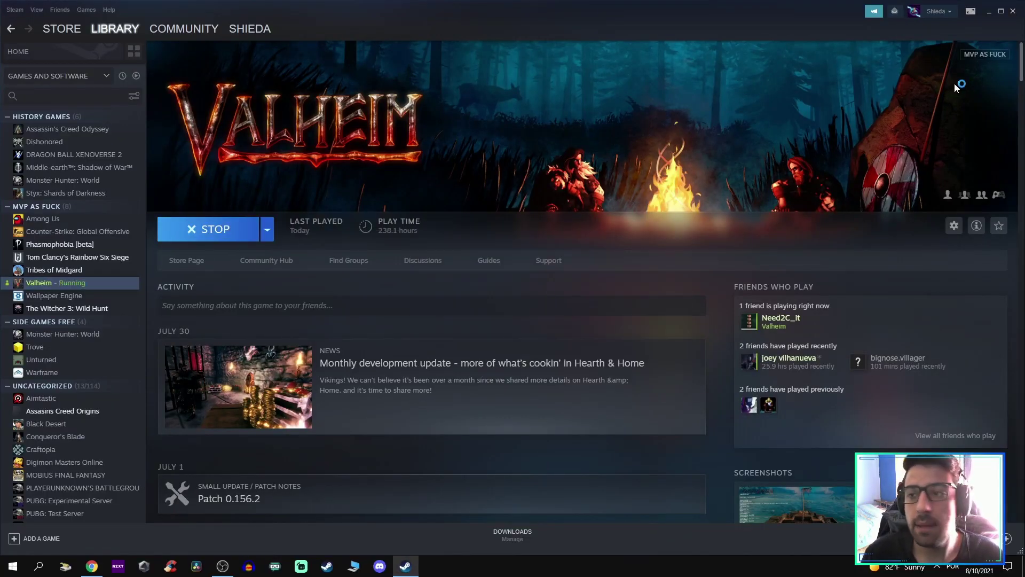
pyautogui.click(989, 11)
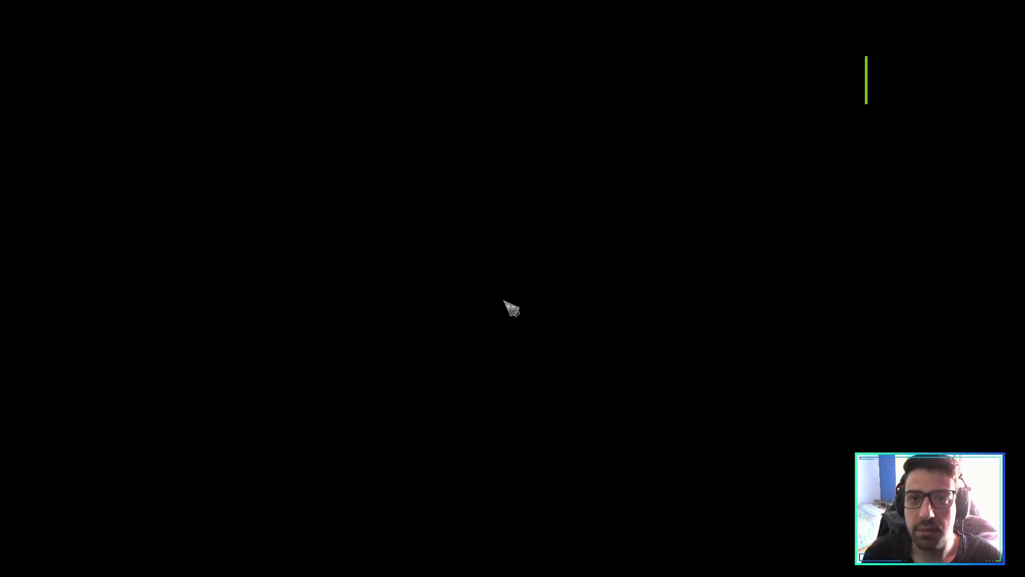
# Step: Examine the BepInEx console's startup log for the loading of patchers and monster plugins, and minimize the console
pyautogui.moveTo(406, 565)
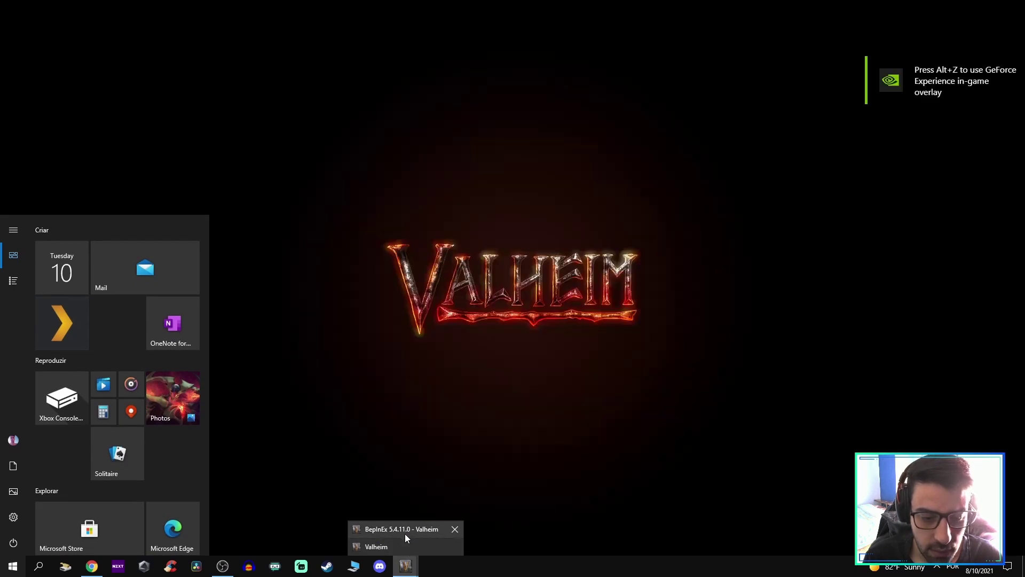
pyautogui.click(405, 530)
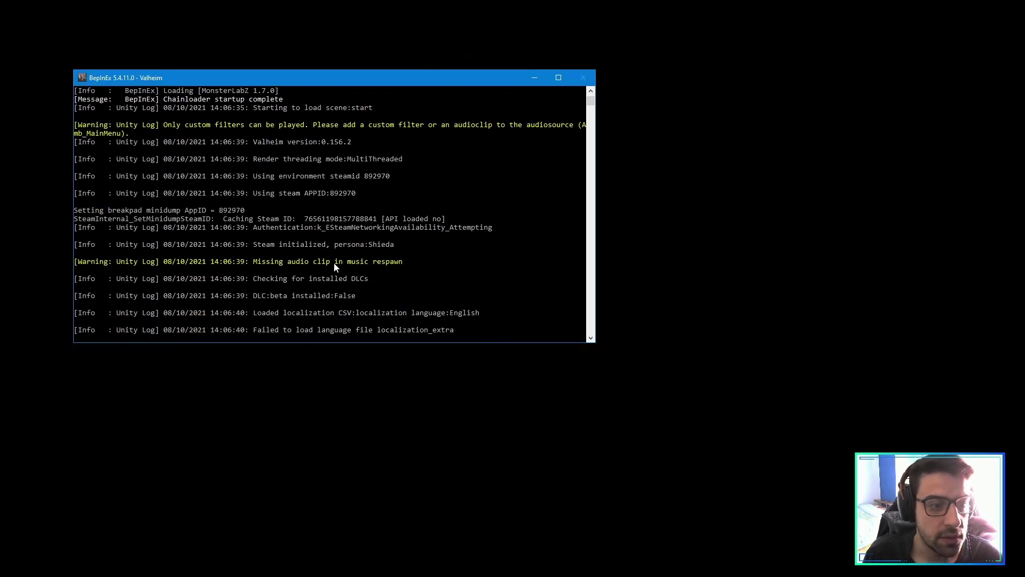
pyautogui.scroll(2, 331, 264)
pyautogui.scroll(6, 366, 320)
pyautogui.scroll(1, 366, 298)
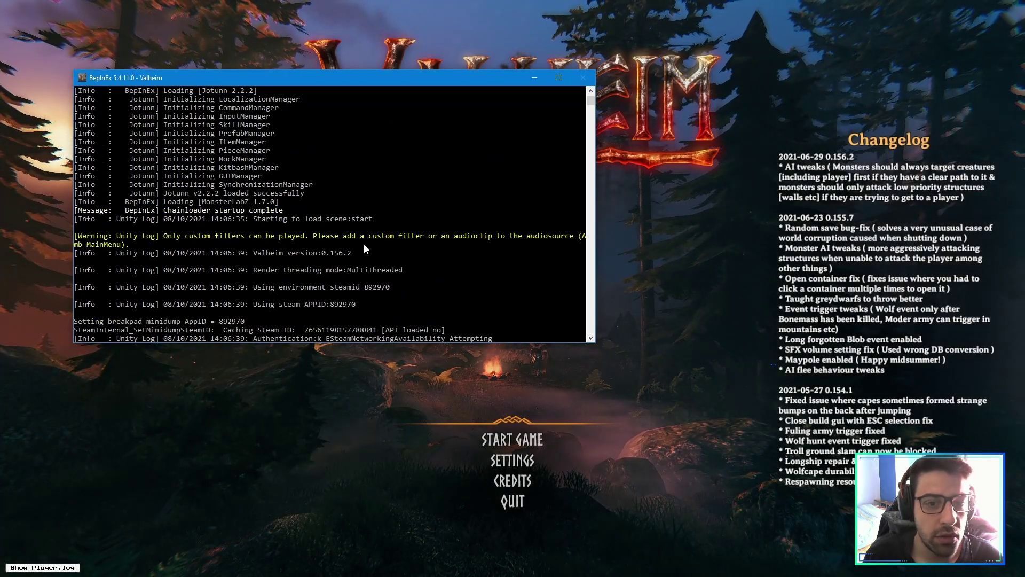
pyautogui.scroll(12, 245, 188)
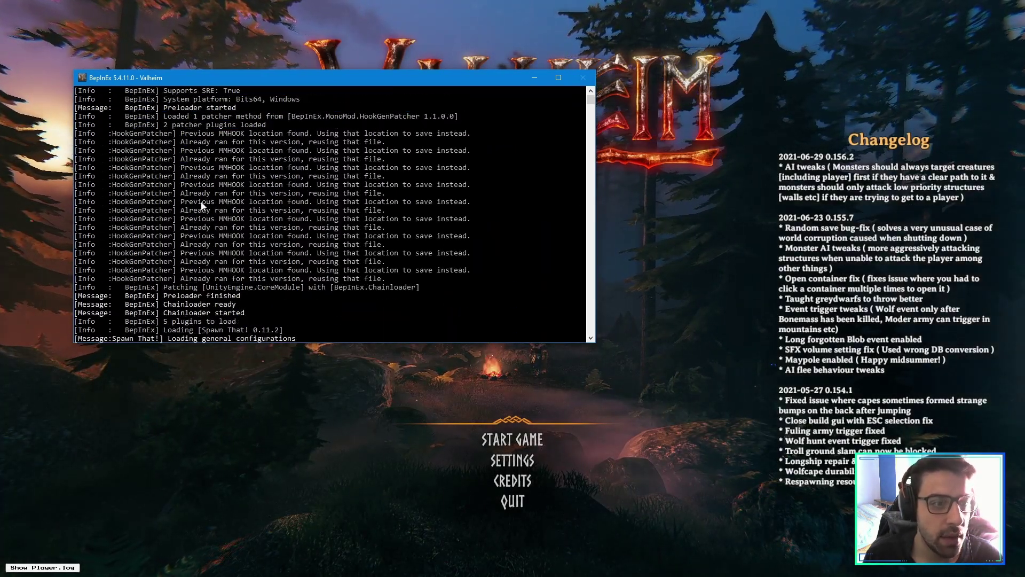
pyautogui.scroll(-4, 202, 201)
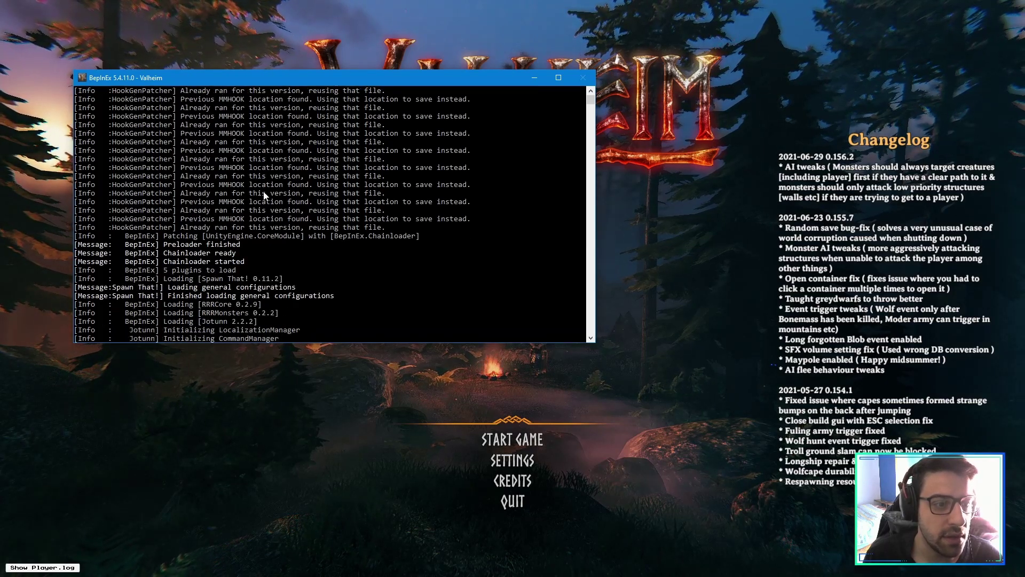
pyautogui.scroll(-15, 276, 186)
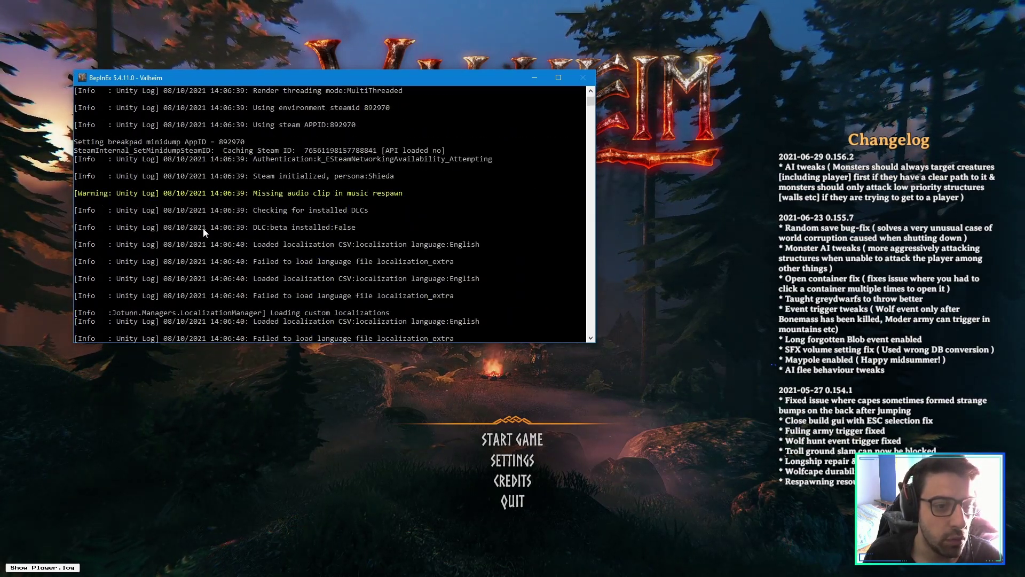
pyautogui.scroll(-4, 203, 232)
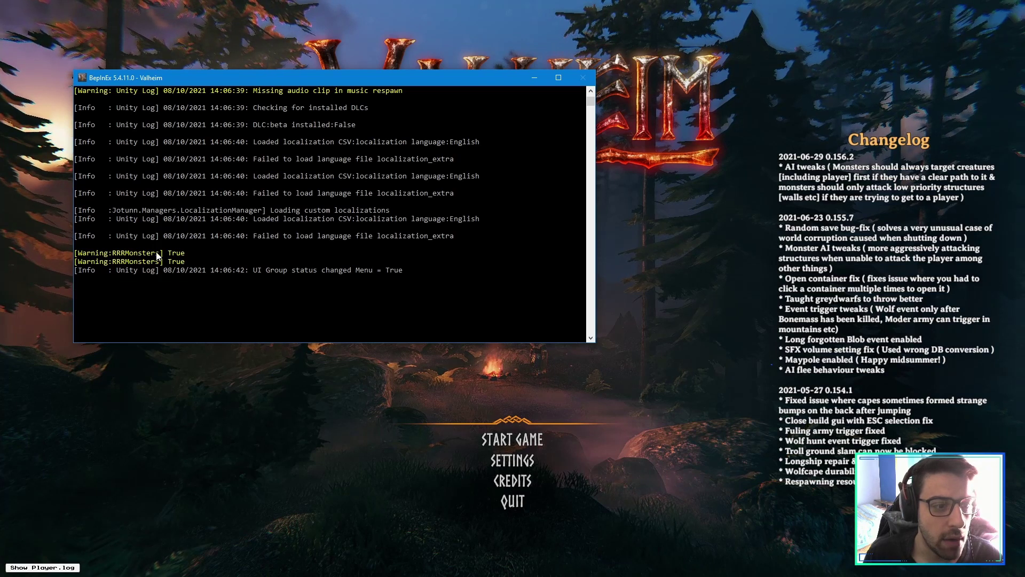
pyautogui.click(534, 79)
# Step: Start a game with the MOD character in the already selected world
pyautogui.click(525, 433)
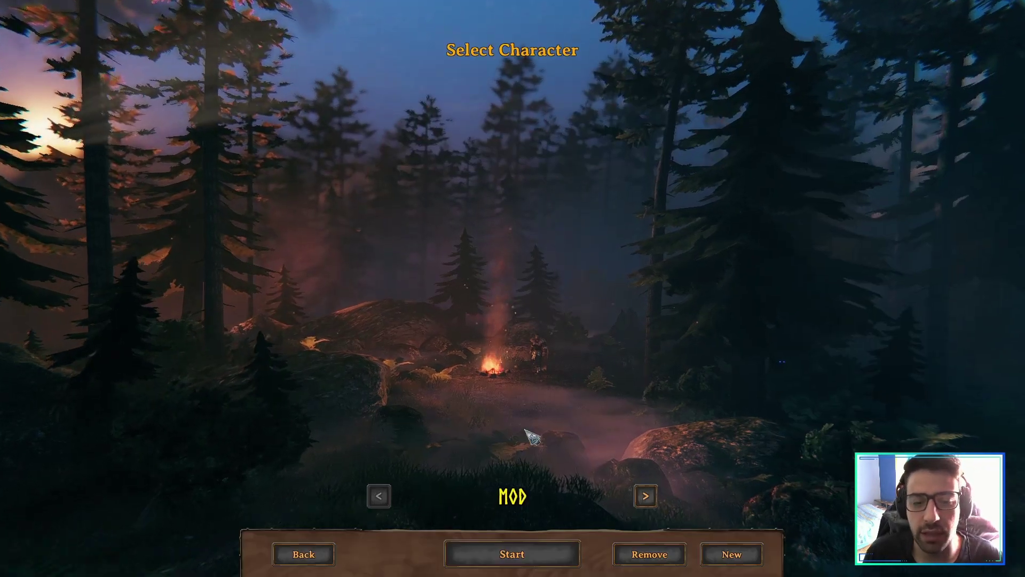
pyautogui.click(512, 553)
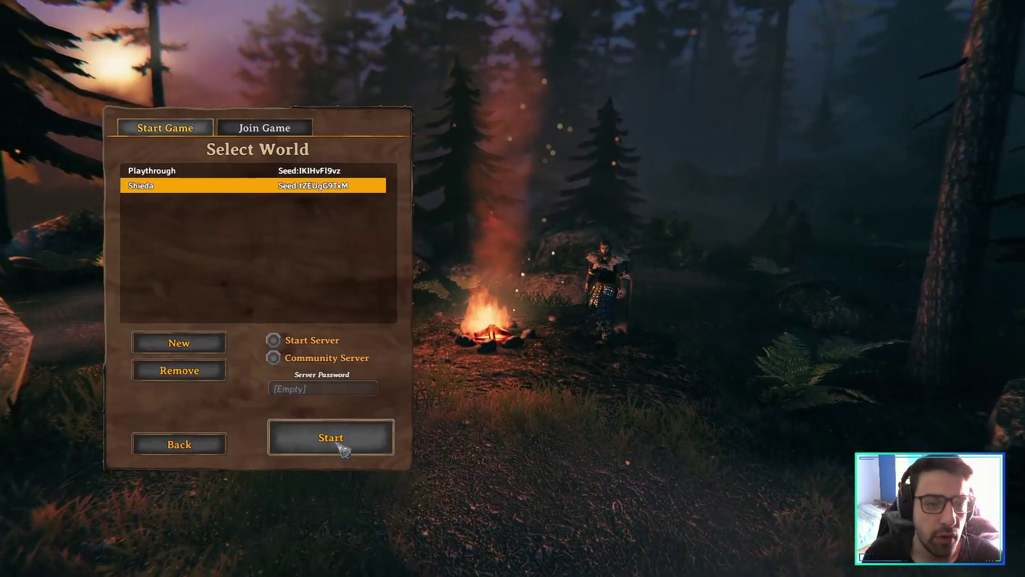
pyautogui.click(343, 450)
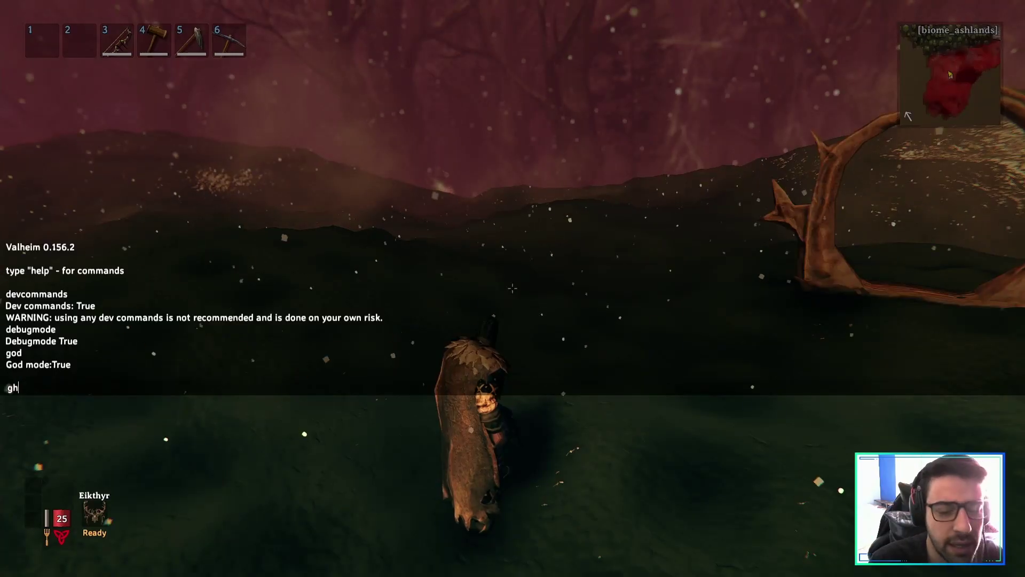
# Step: Run the ghost command in the game console, close the console and turn on debug flying
pyautogui.write('ost')
pyautogui.press('Return')
pyautogui.press('F5')
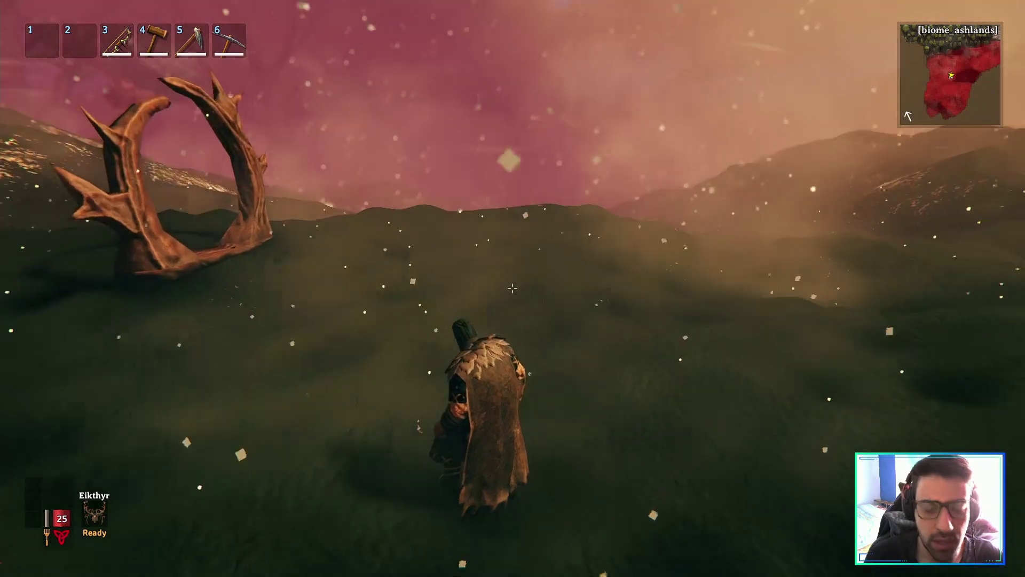
pyautogui.press('z')
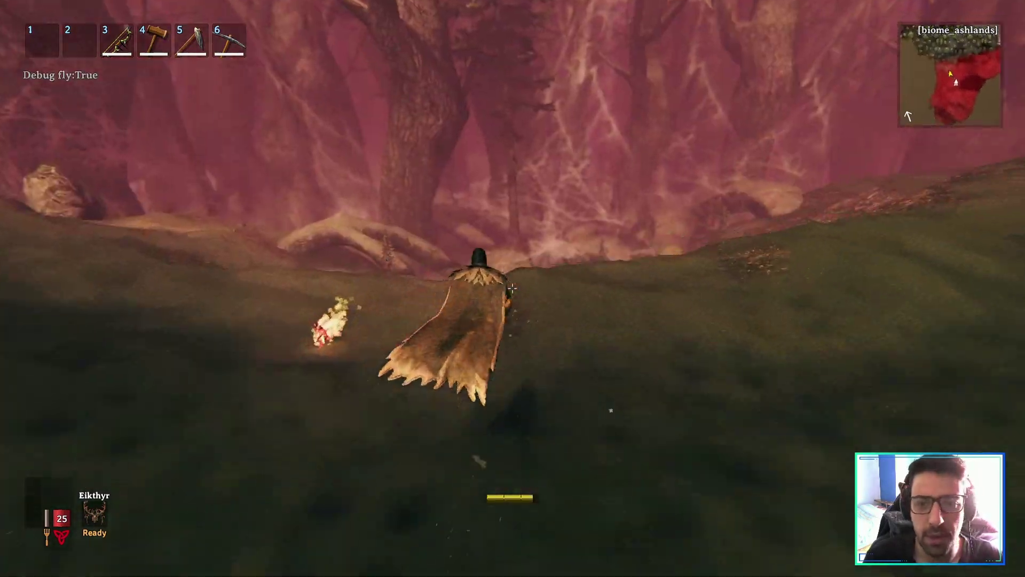